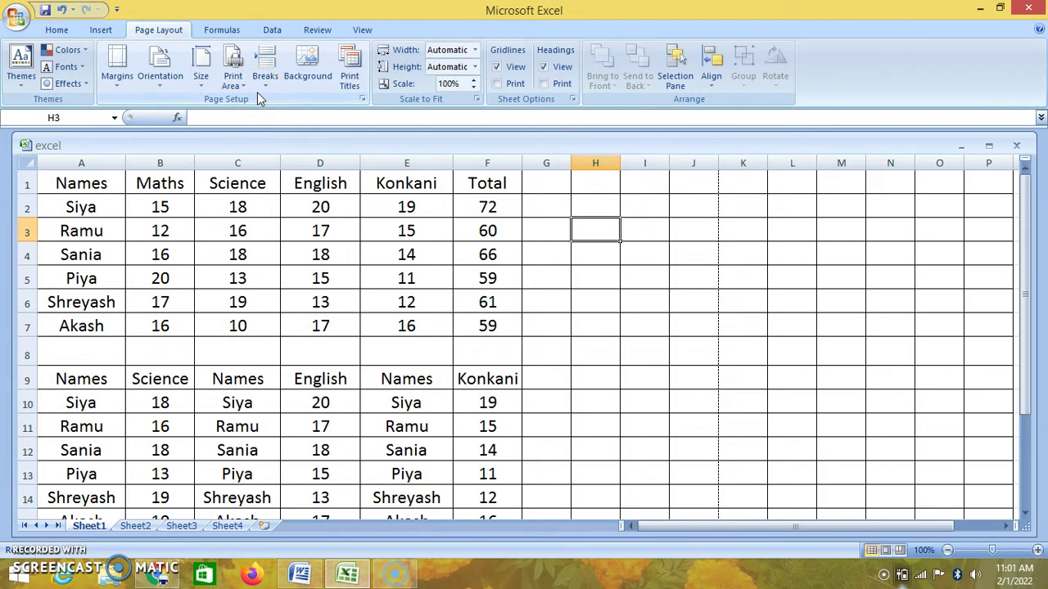
# Browse the Formulas, Data, Review and Insert ribbon tabs, returning to Page Layout.
pyautogui.click(238, 104)
pyautogui.click(233, 35)
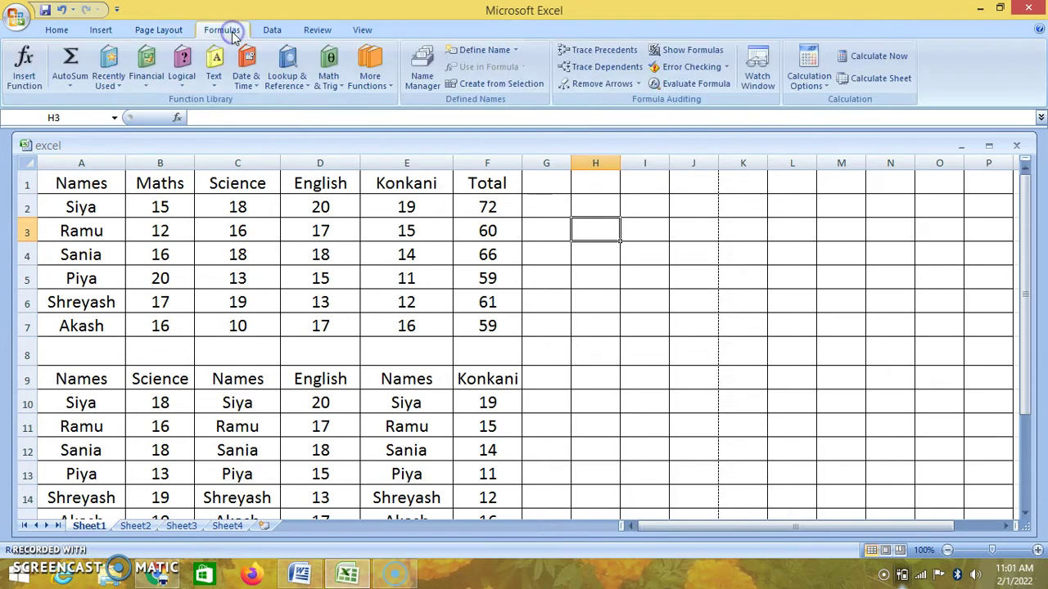
pyautogui.click(157, 39)
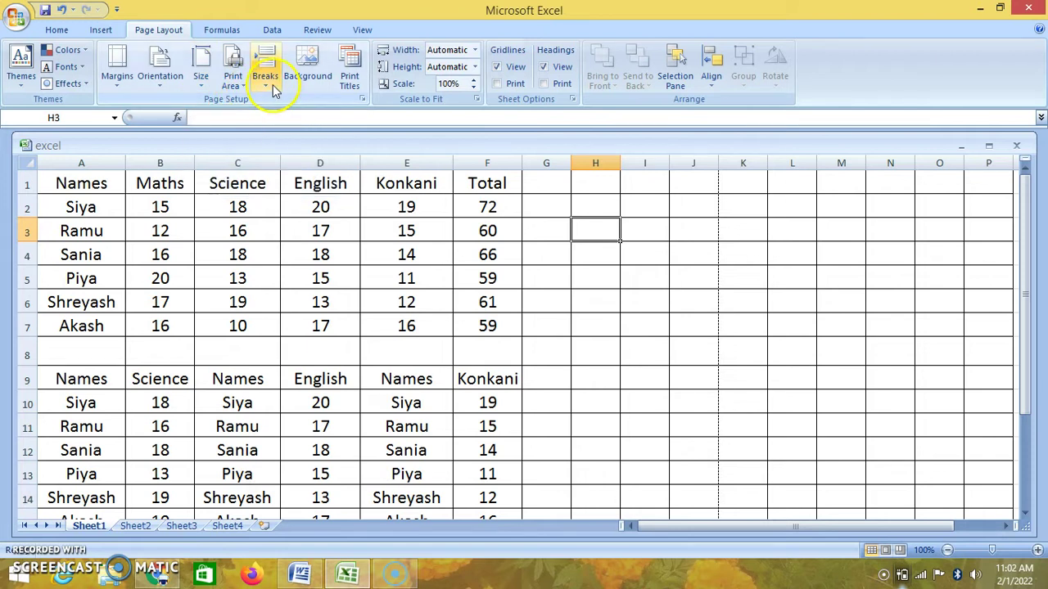
pyautogui.click(221, 30)
pyautogui.click(273, 29)
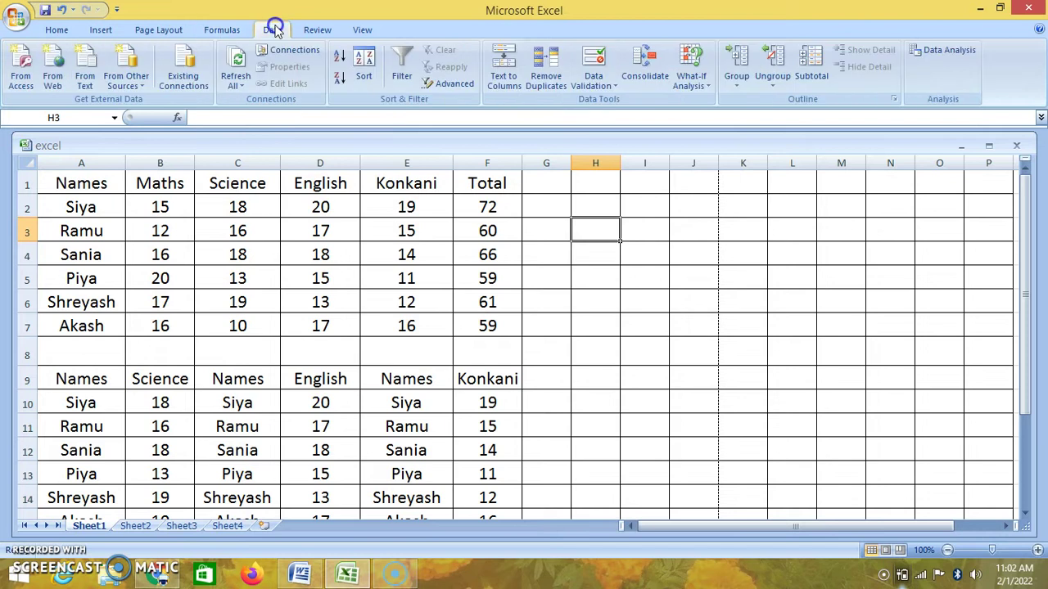
pyautogui.click(321, 33)
pyautogui.click(110, 33)
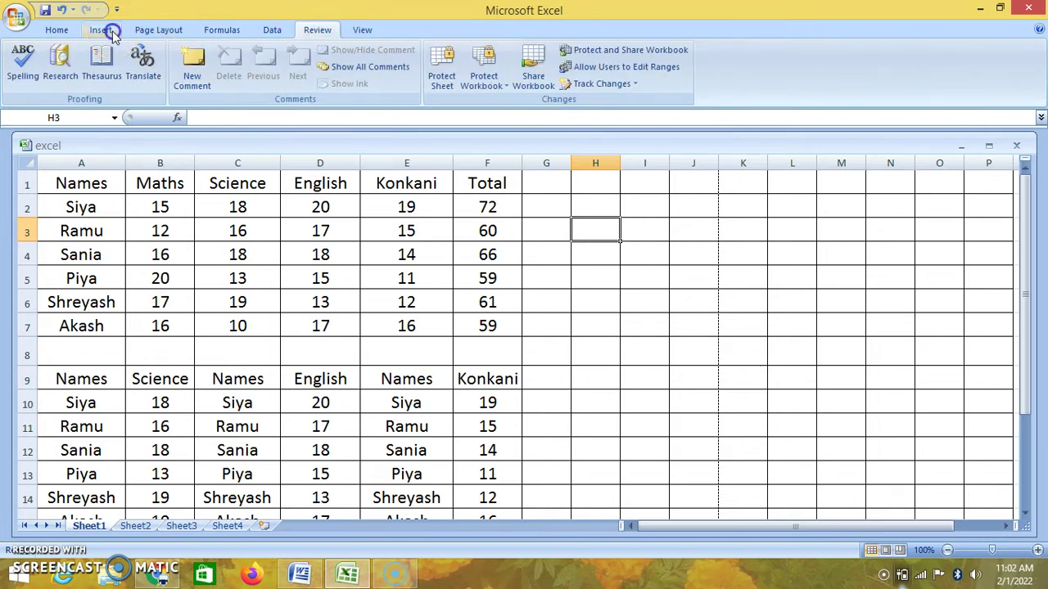
pyautogui.click(161, 36)
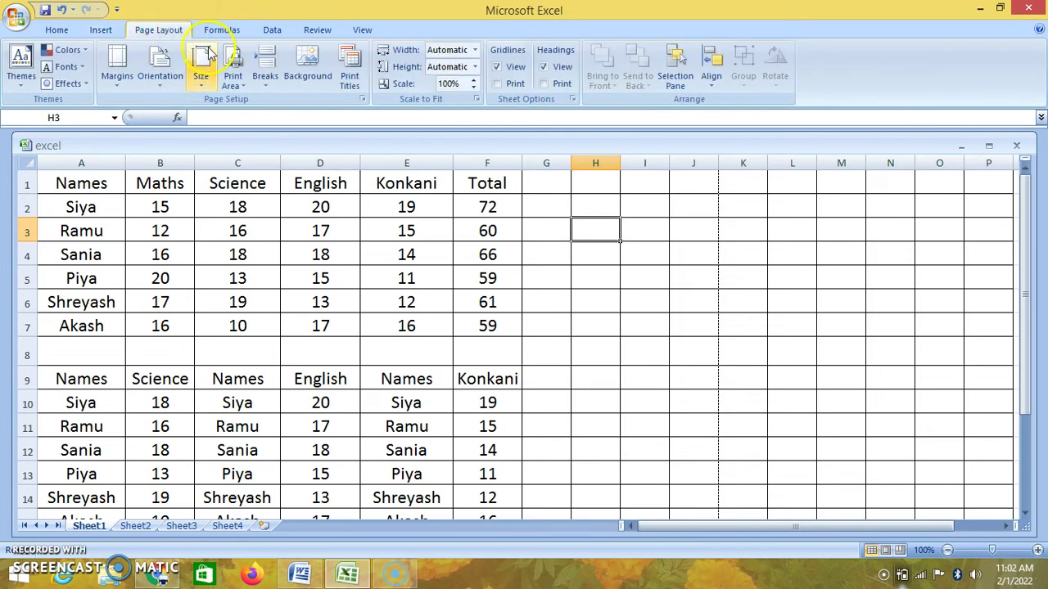
pyautogui.click(458, 97)
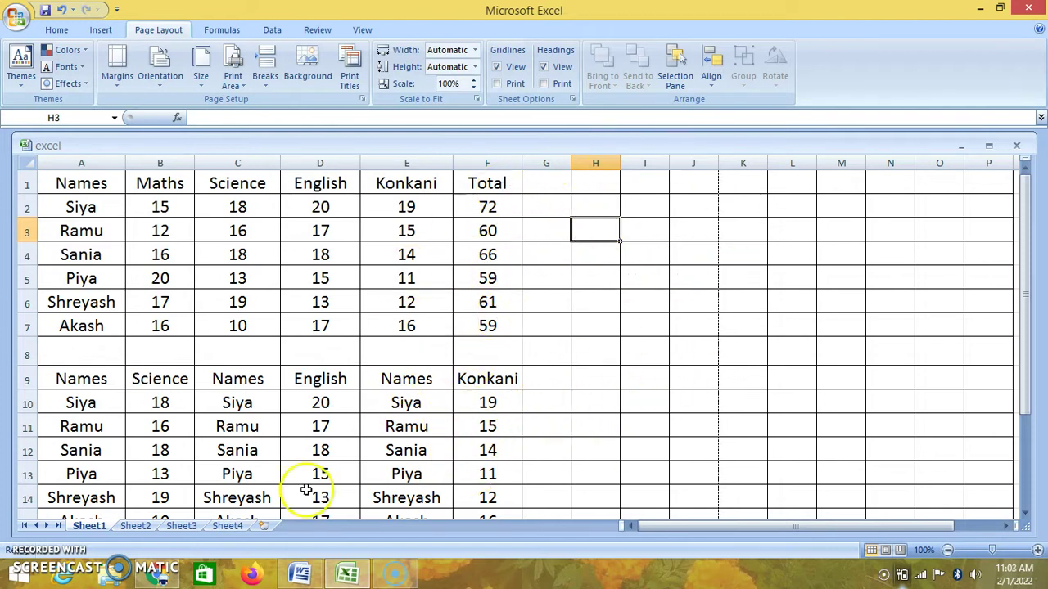
# On Sheet2, select A1:Q22 and apply All Borders from the Home tab.
pyautogui.click(140, 529)
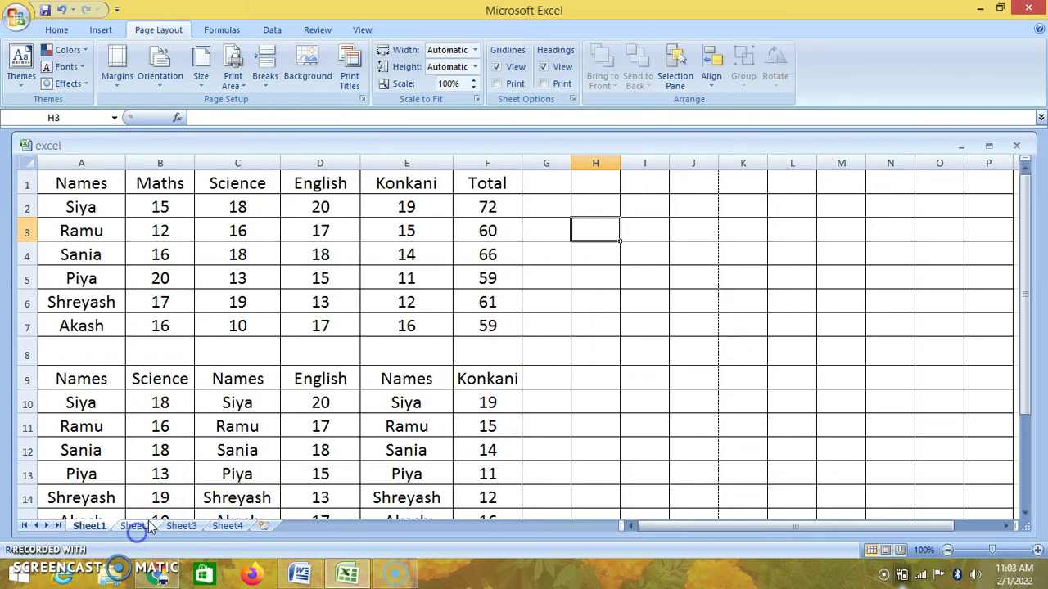
pyautogui.click(140, 526)
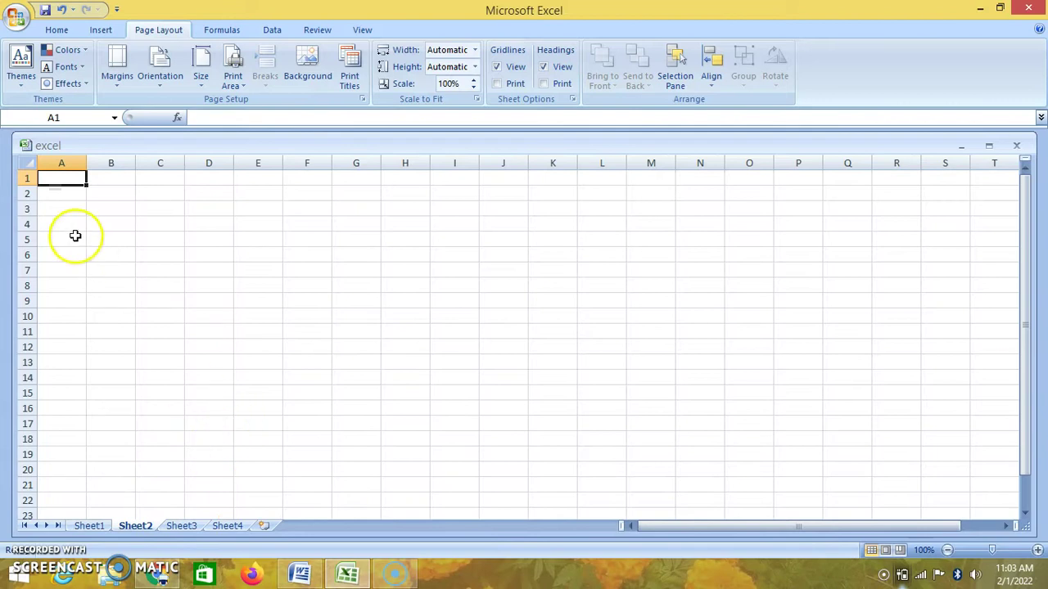
pyautogui.moveTo(68, 184); pyautogui.dragTo(246, 301)
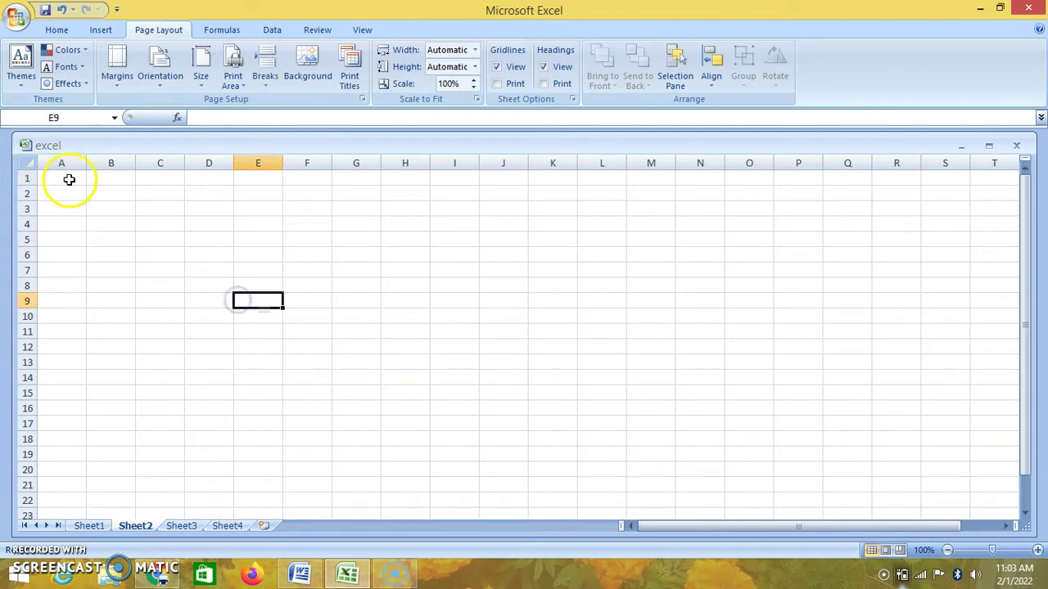
pyautogui.moveTo(65, 176); pyautogui.dragTo(846, 506)
pyautogui.click(57, 31)
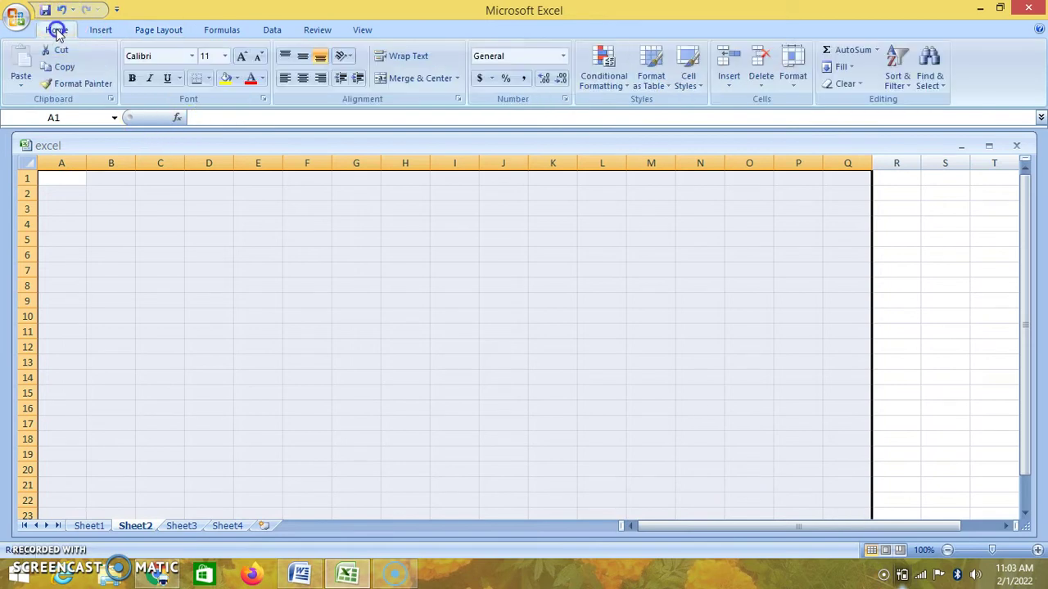
pyautogui.click(209, 79)
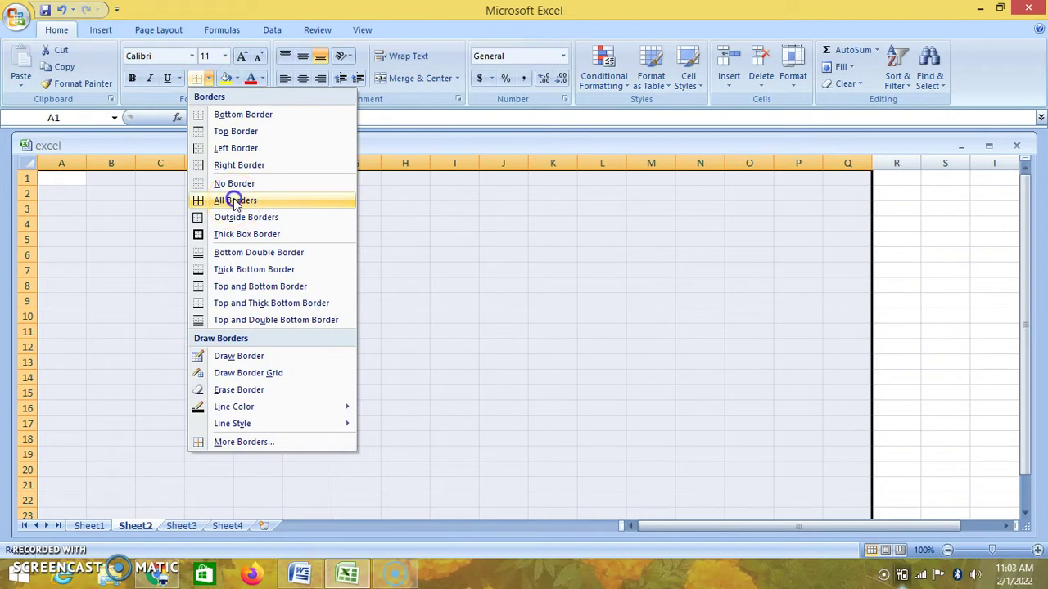
pyautogui.click(235, 199)
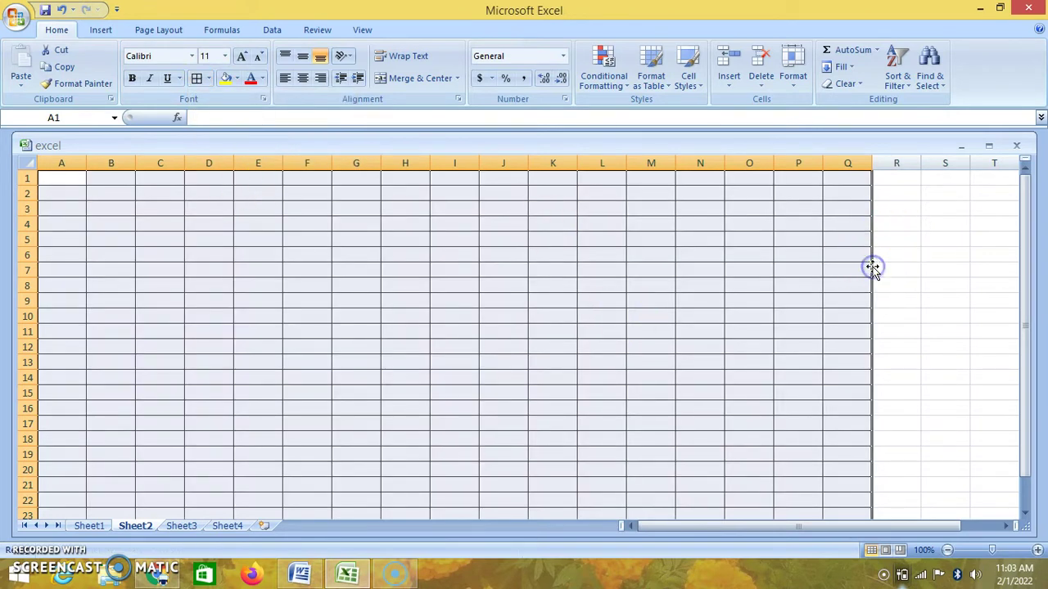
# Select R1:X22 beyond column Q, then clear the selection.
pyautogui.click(897, 241)
pyautogui.moveTo(885, 177); pyautogui.dragTo(1020, 499)
pyautogui.click(438, 359)
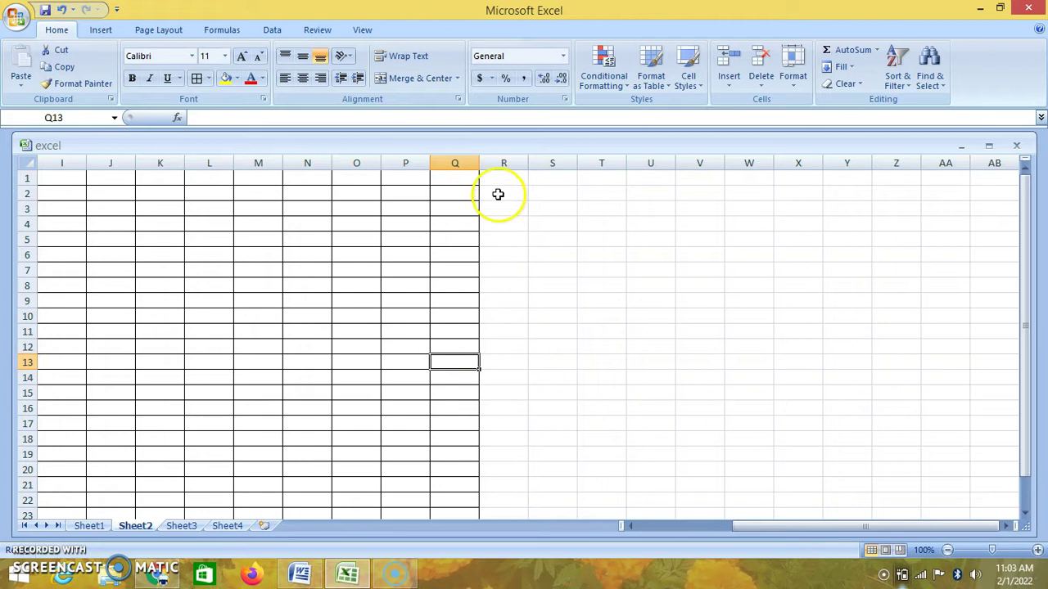
pyautogui.moveTo(742, 526); pyautogui.dragTo(627, 557)
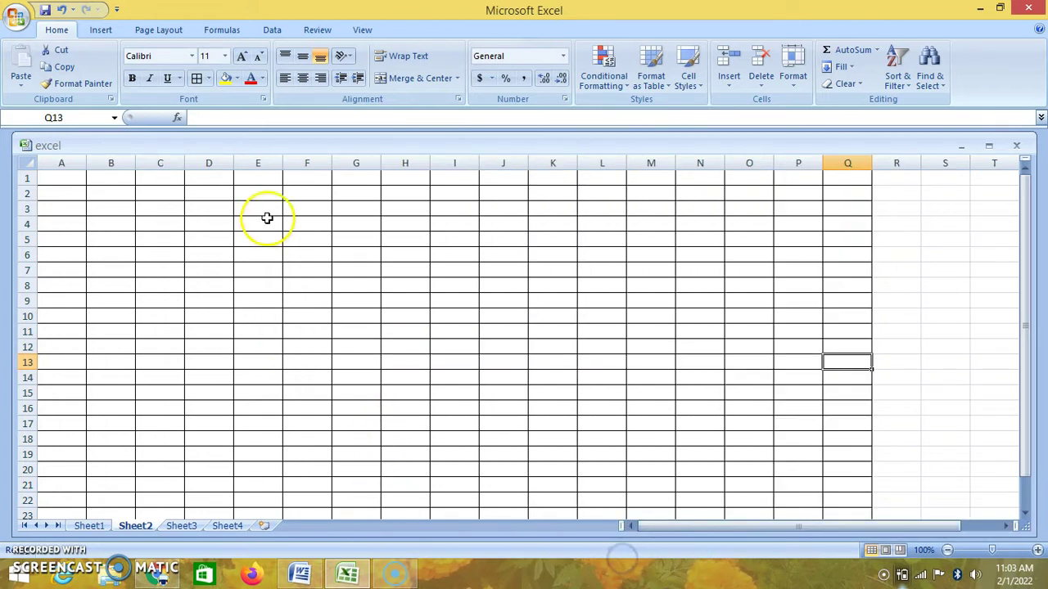
# Open Page Layout > Background and scroll the Pictures folder's file list.
pyautogui.click(115, 33)
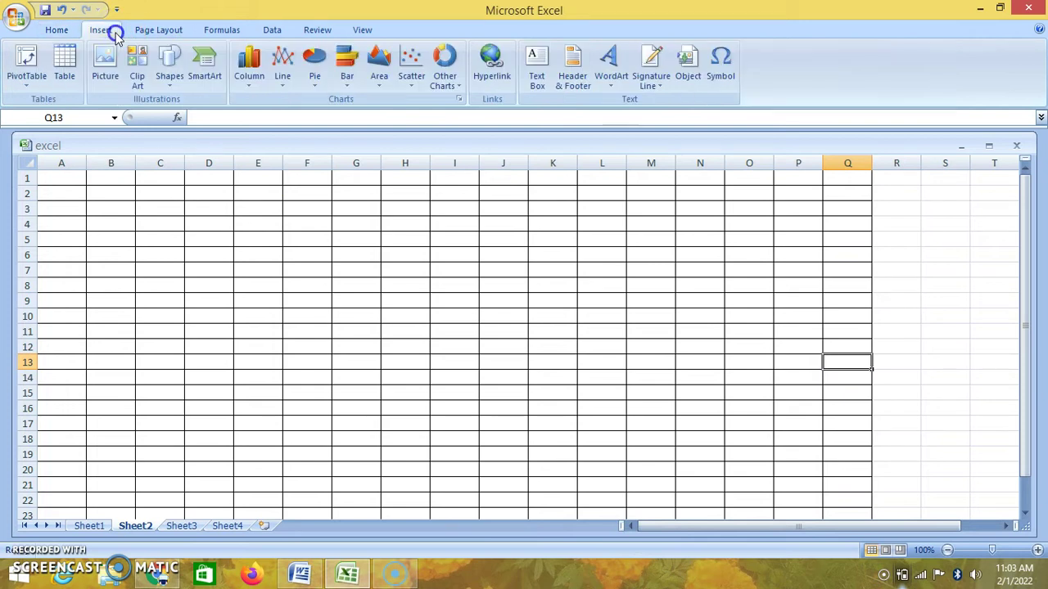
pyautogui.click(144, 32)
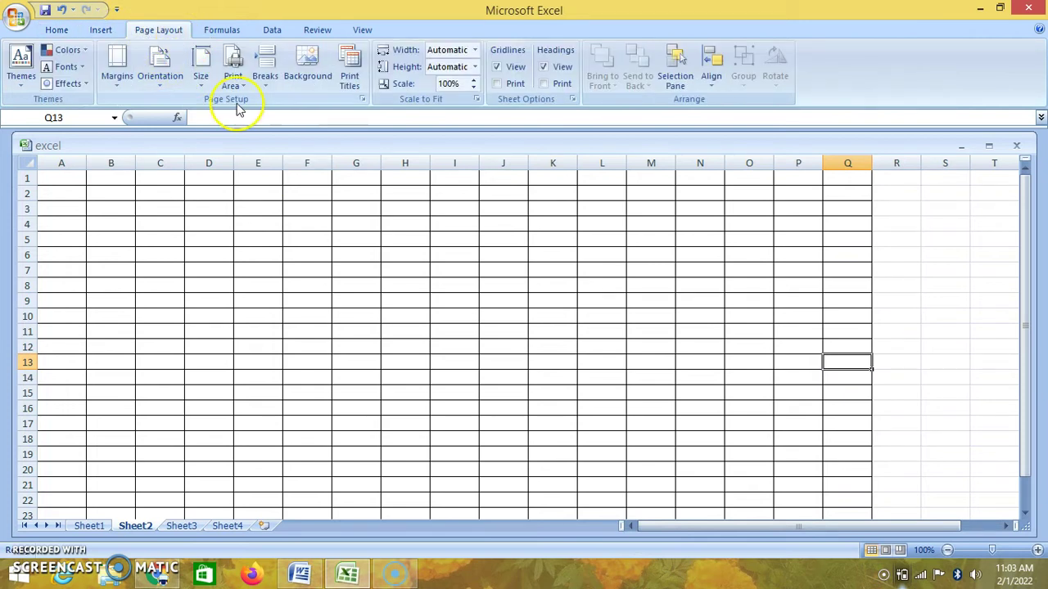
pyautogui.click(307, 76)
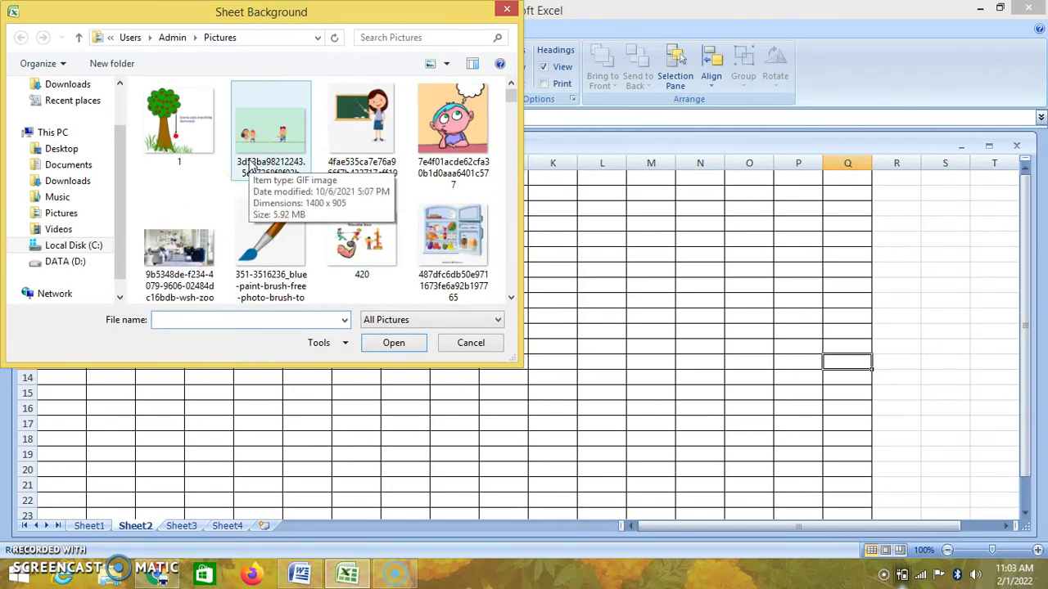
pyautogui.click(516, 124)
pyautogui.click(516, 127)
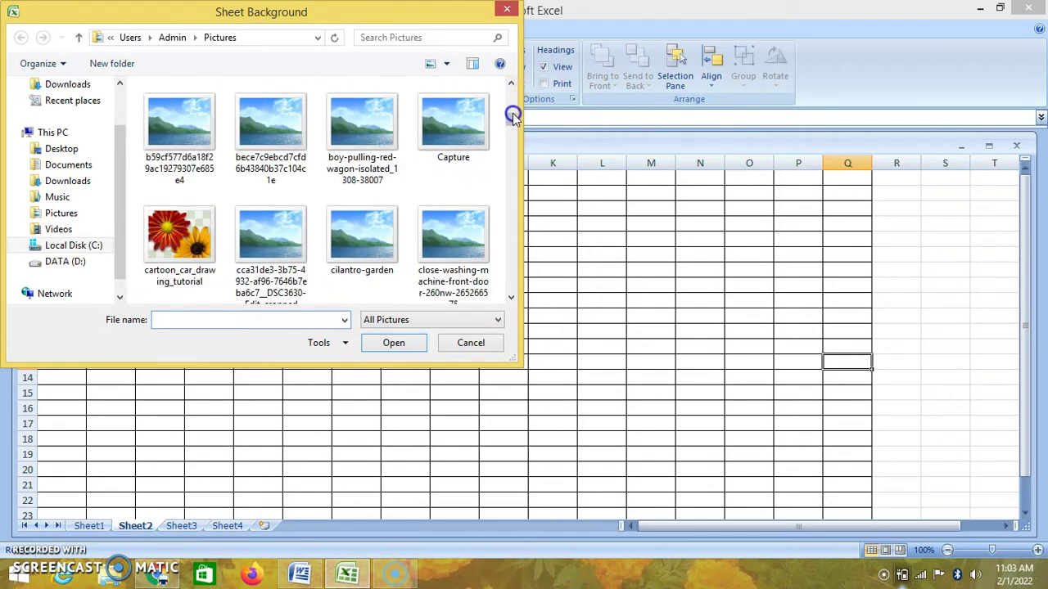
pyautogui.moveTo(510, 126); pyautogui.dragTo(516, 161)
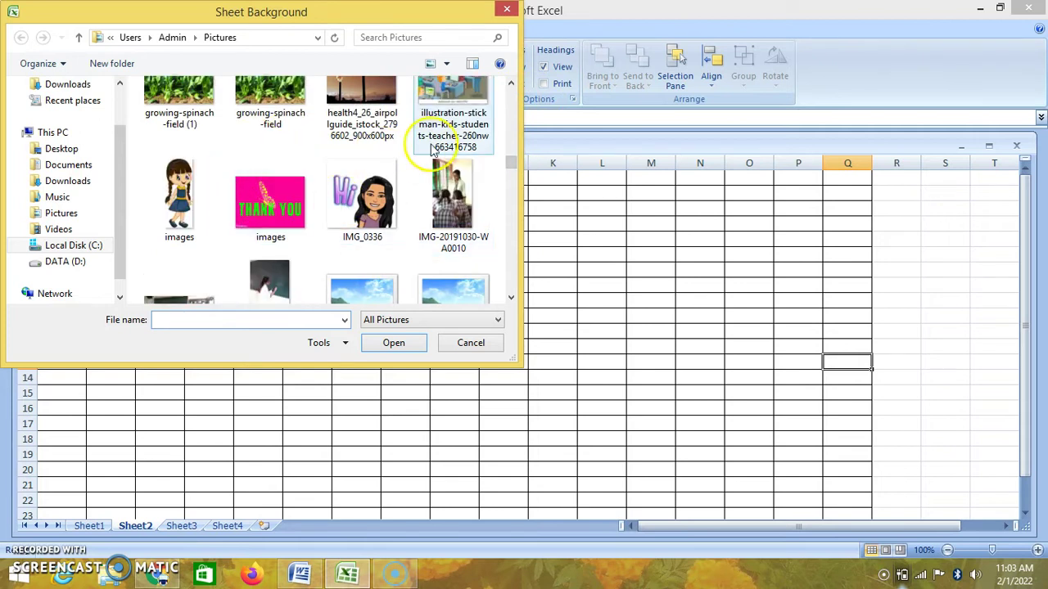
pyautogui.moveTo(516, 158); pyautogui.dragTo(514, 145)
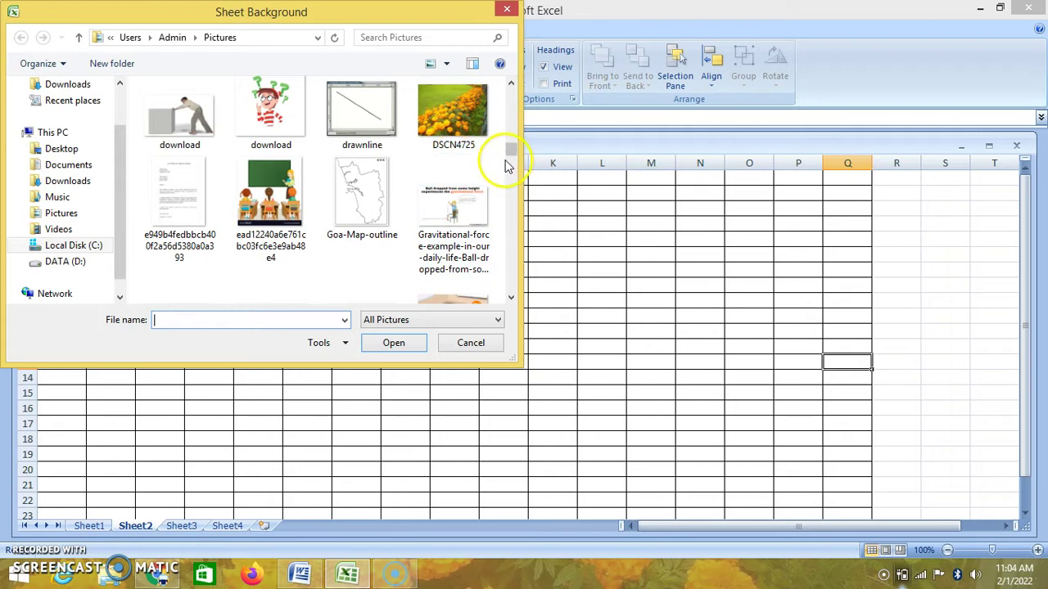
# Set DSCN4725 as Sheet2's background picture, then scroll the sheet to check it.
pyautogui.doubleClick(460, 127)
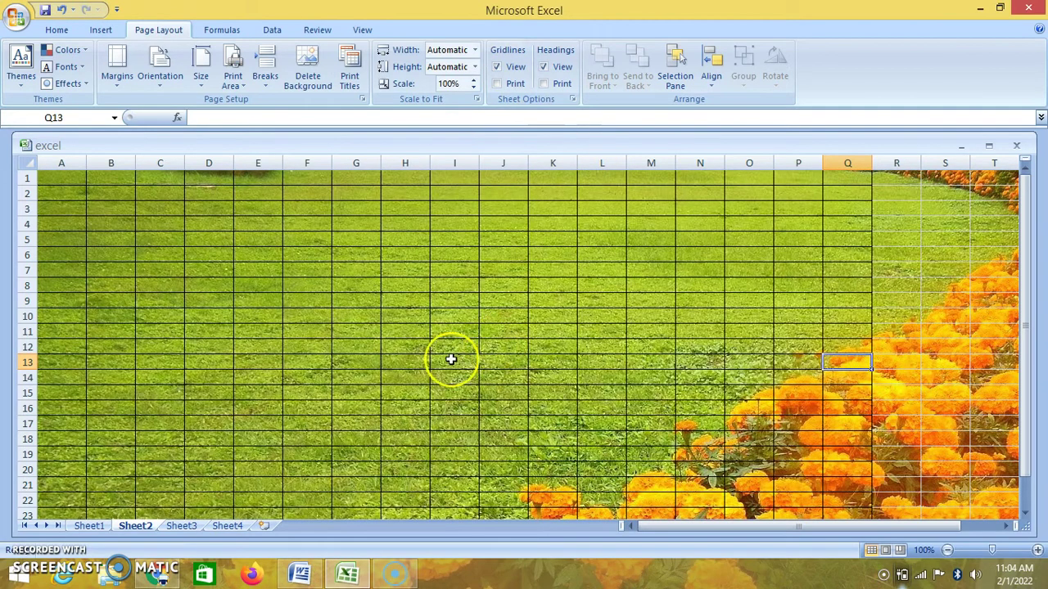
pyautogui.scroll(-2, 440, 359)
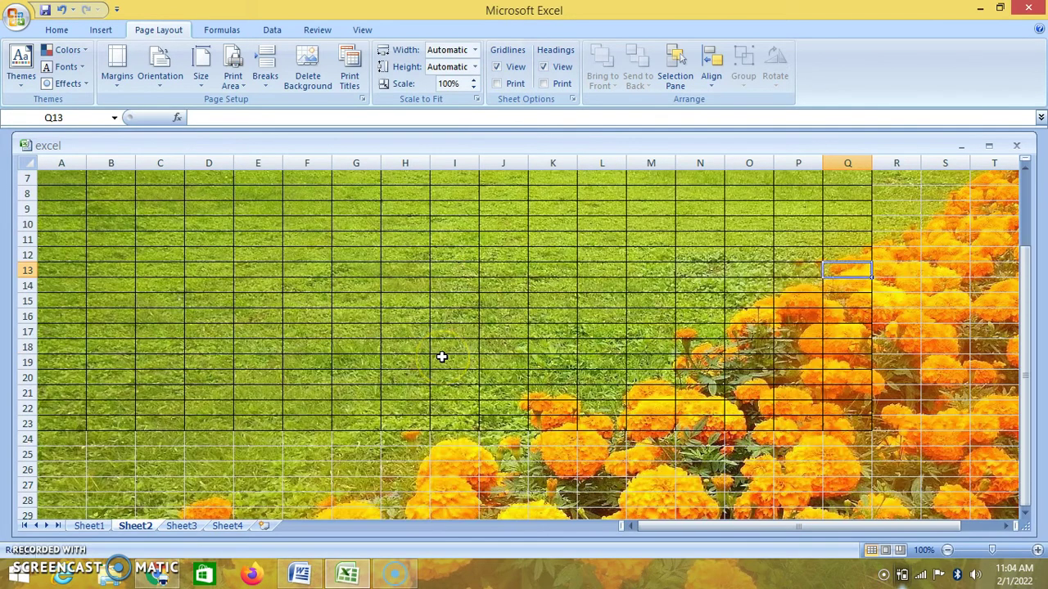
pyautogui.scroll(-13, 441, 357)
pyautogui.scroll(15, 442, 358)
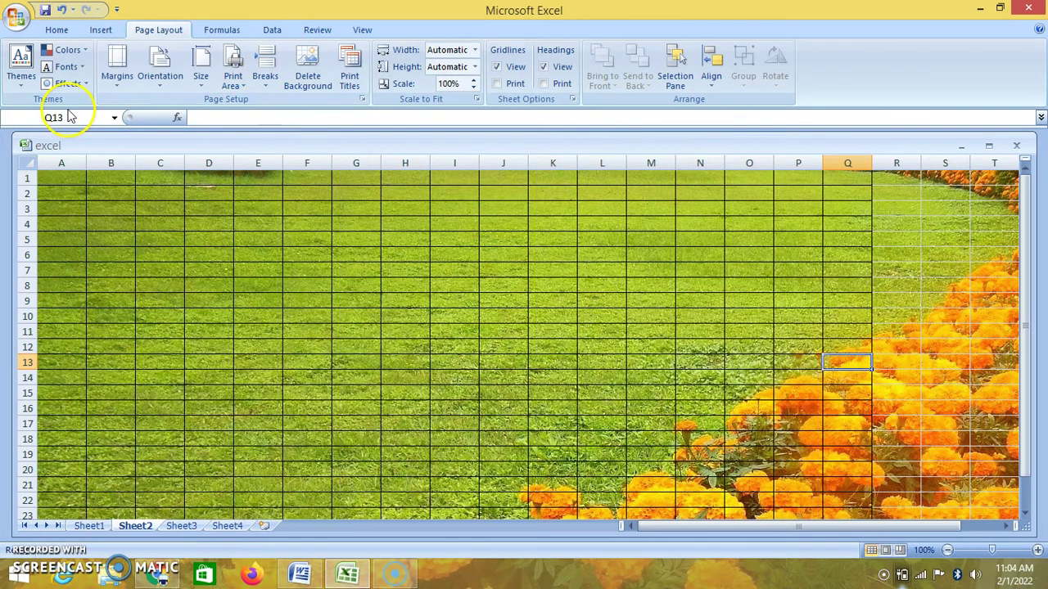
# On Sheet3, select A1:Q22 and apply All Borders from the Home tab.
pyautogui.click(180, 526)
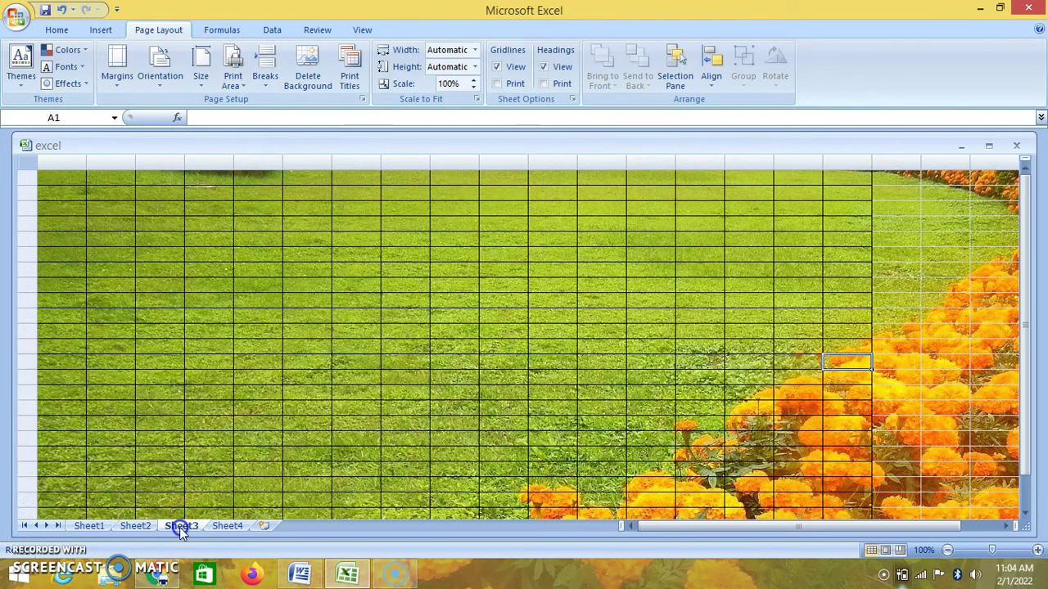
pyautogui.moveTo(61, 182); pyautogui.dragTo(824, 505)
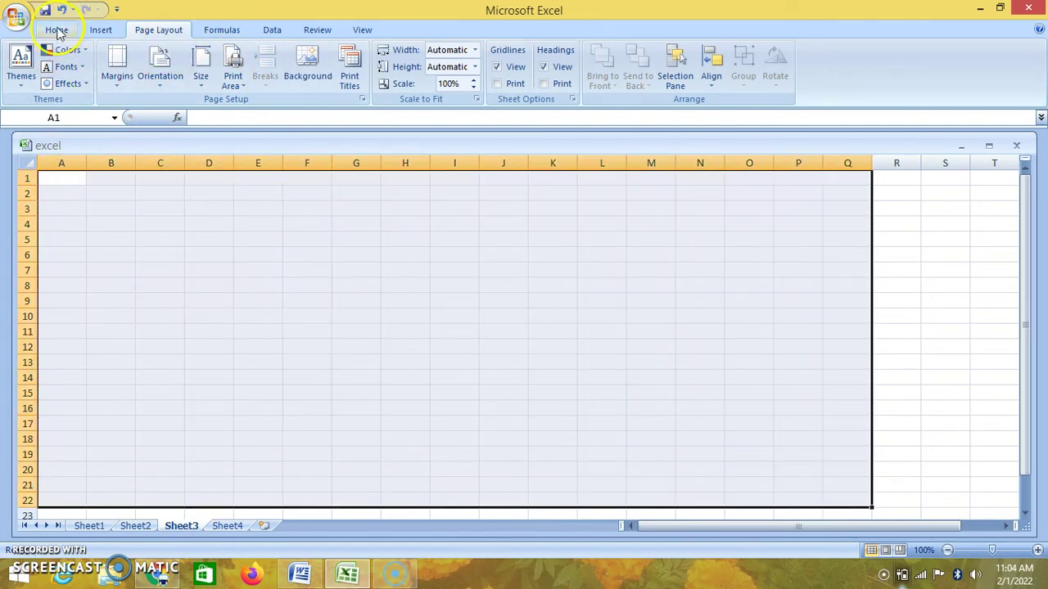
pyautogui.click(57, 30)
pyautogui.click(197, 78)
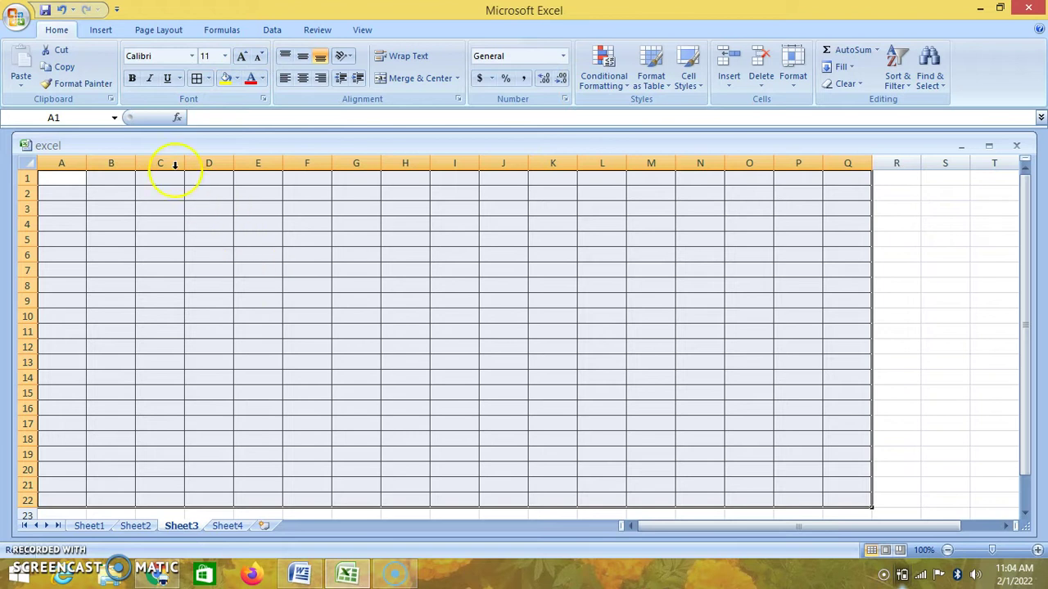
pyautogui.click(103, 31)
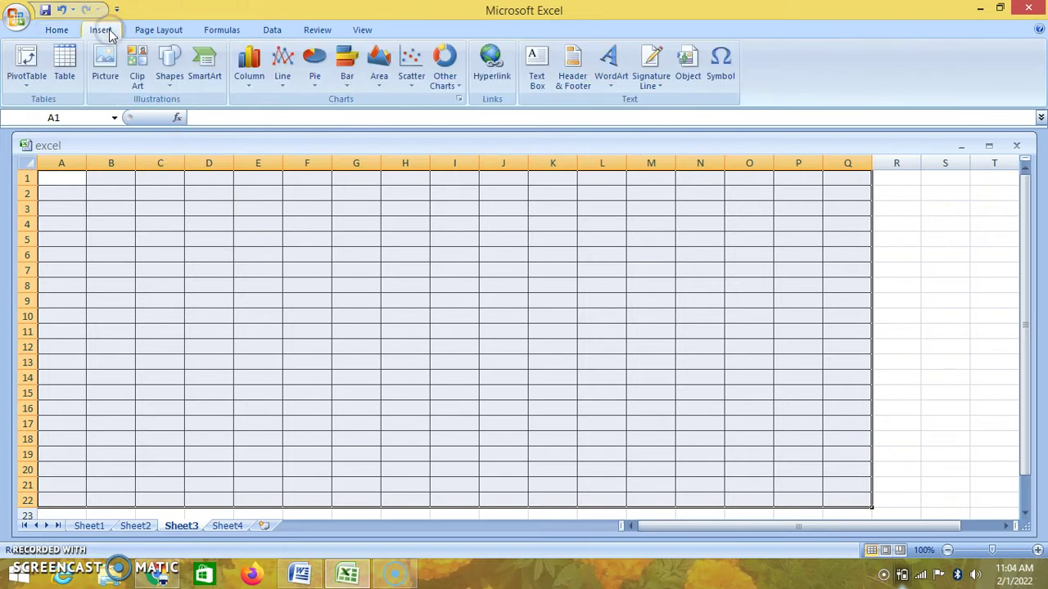
pyautogui.click(155, 31)
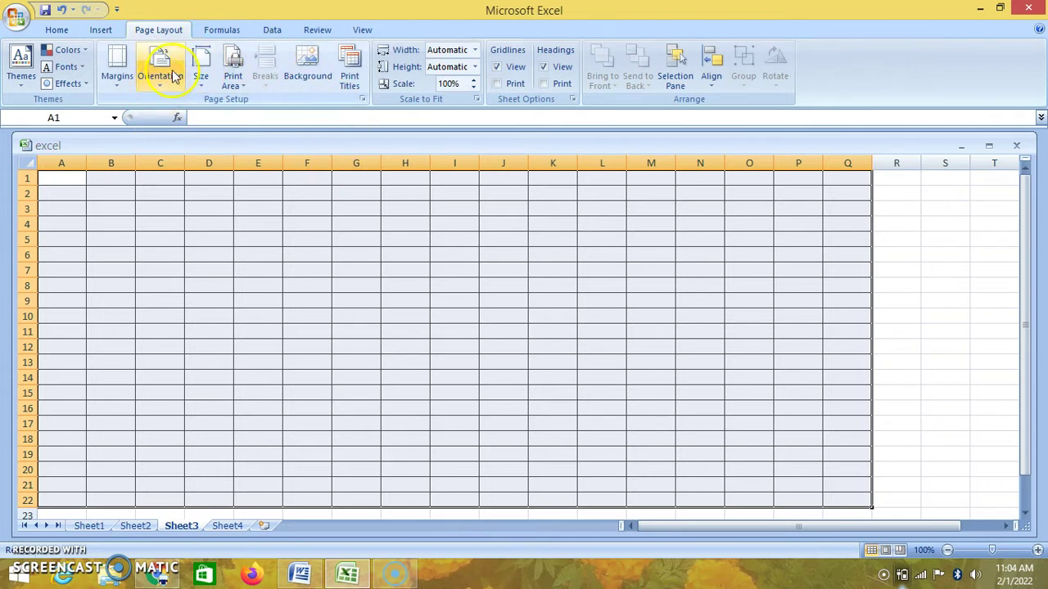
# Apply the Wide margin preset (1 inch on all sides) to Sheet3.
pyautogui.click(118, 76)
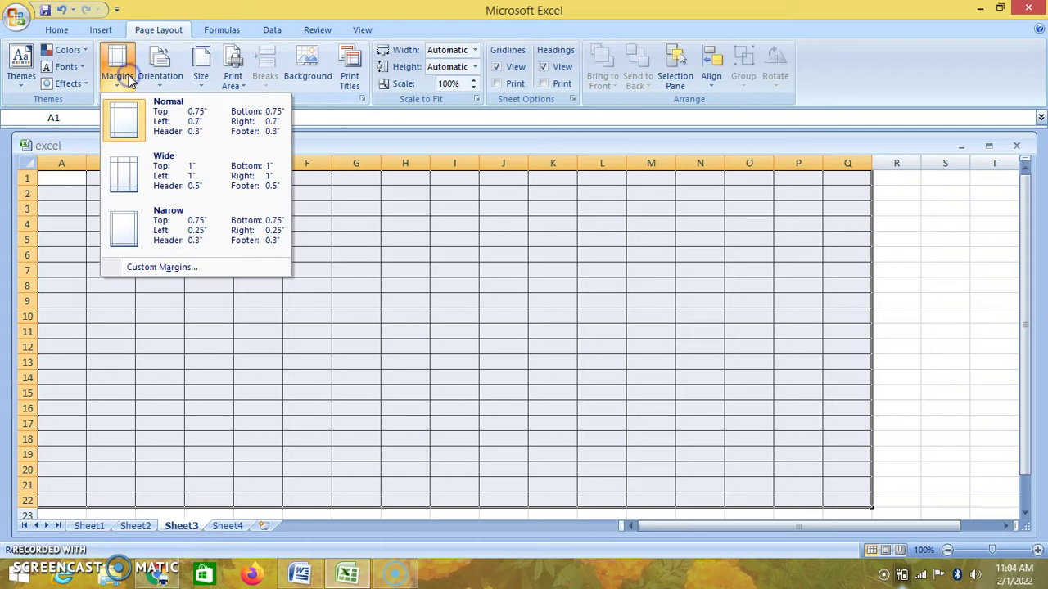
pyautogui.click(156, 167)
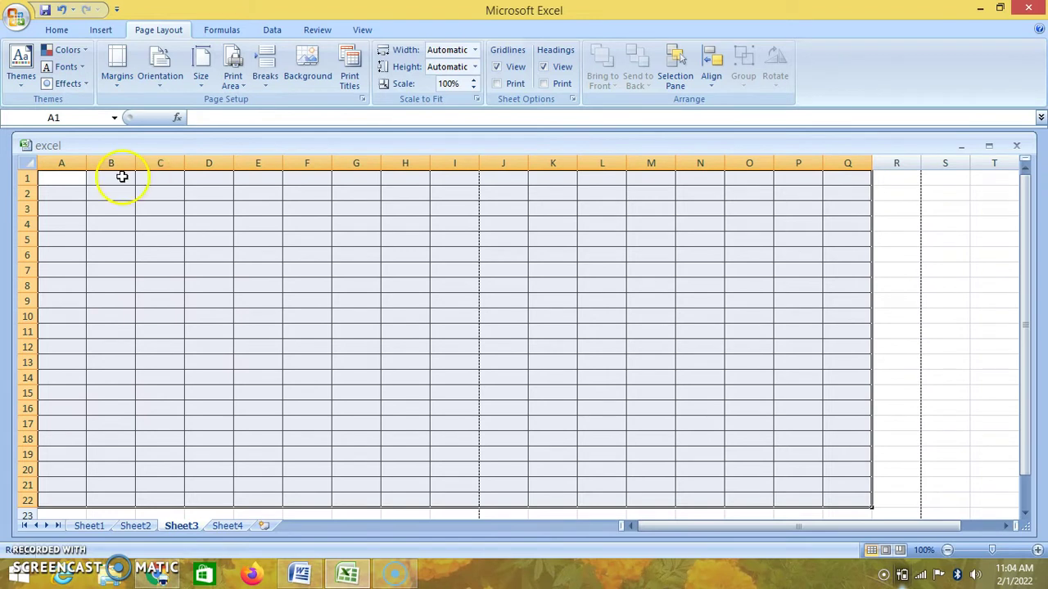
pyautogui.click(123, 82)
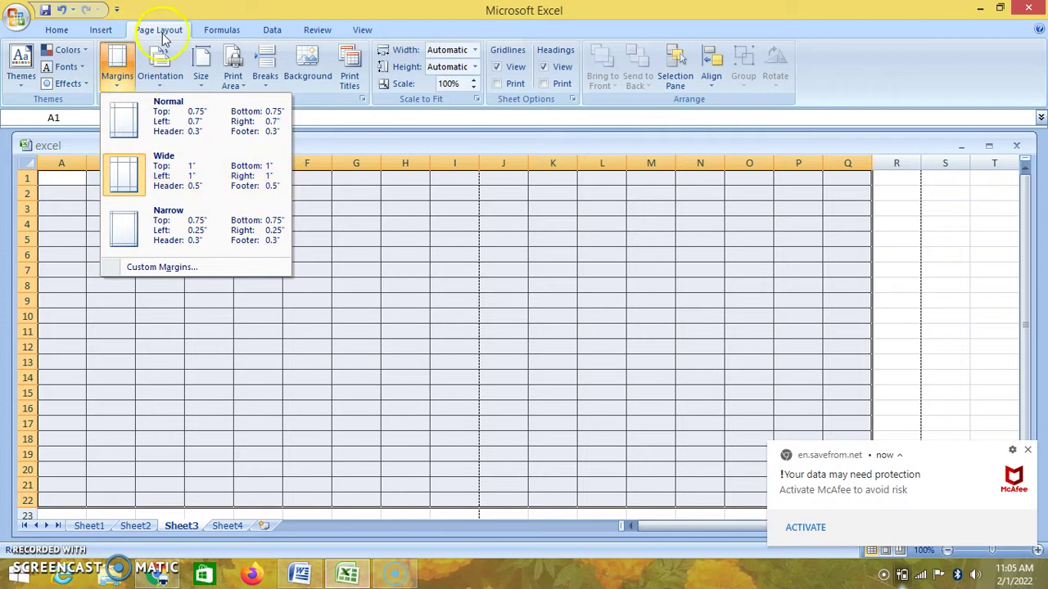
# Dismiss the antivirus pop-up, choose Portrait orientation, and zoom out to view page breaks.
pyautogui.click(306, 150)
pyautogui.click(155, 82)
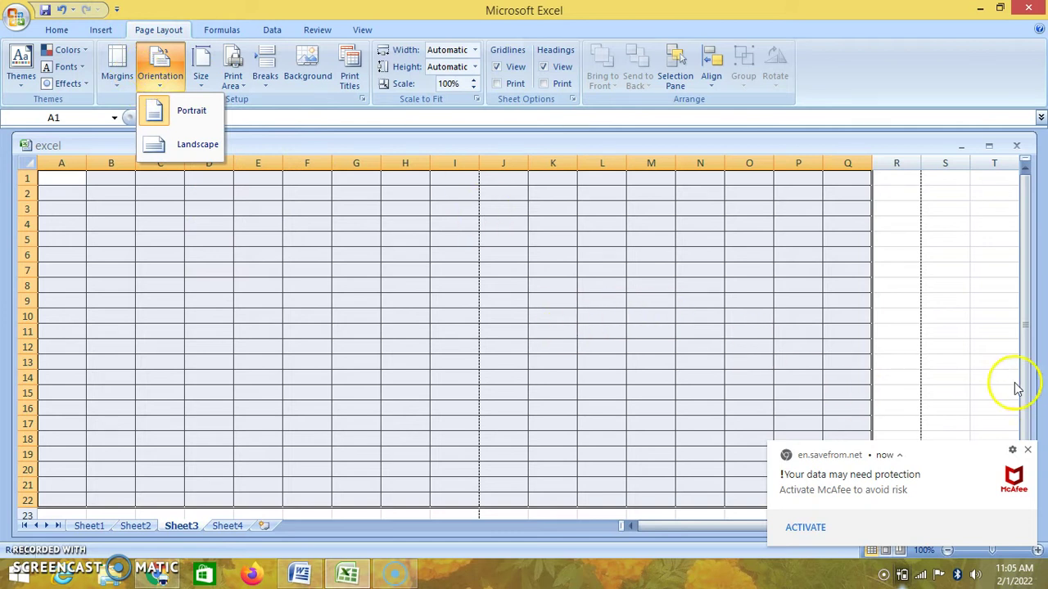
pyautogui.click(1027, 450)
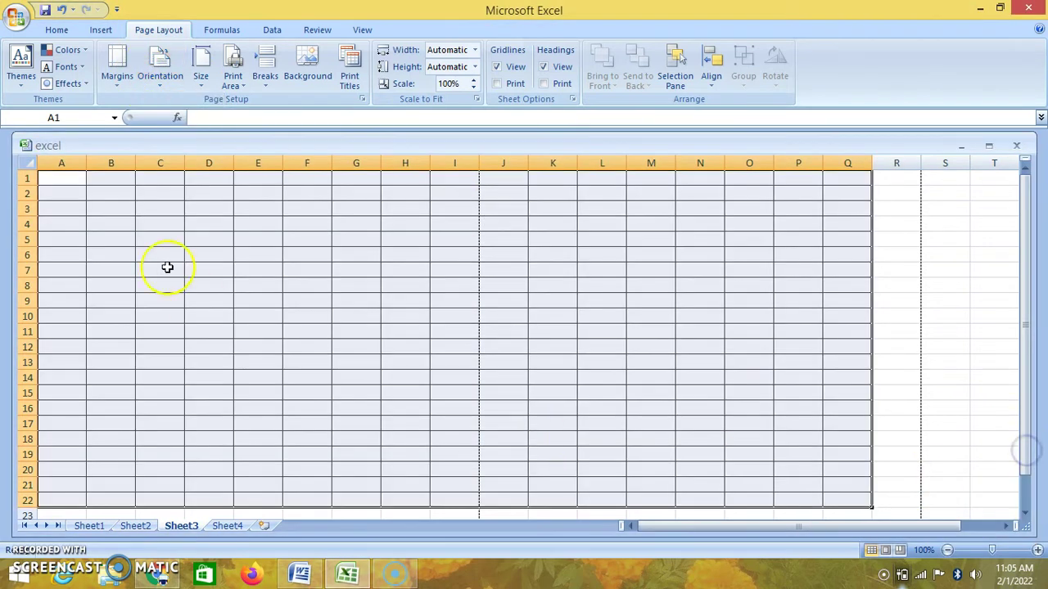
pyautogui.click(150, 85)
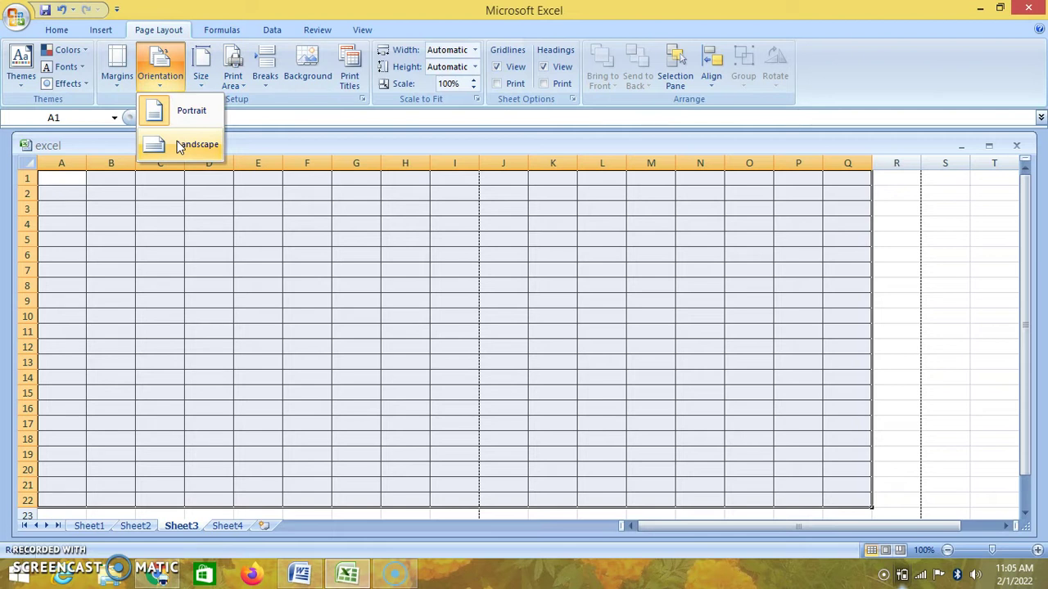
pyautogui.click(185, 111)
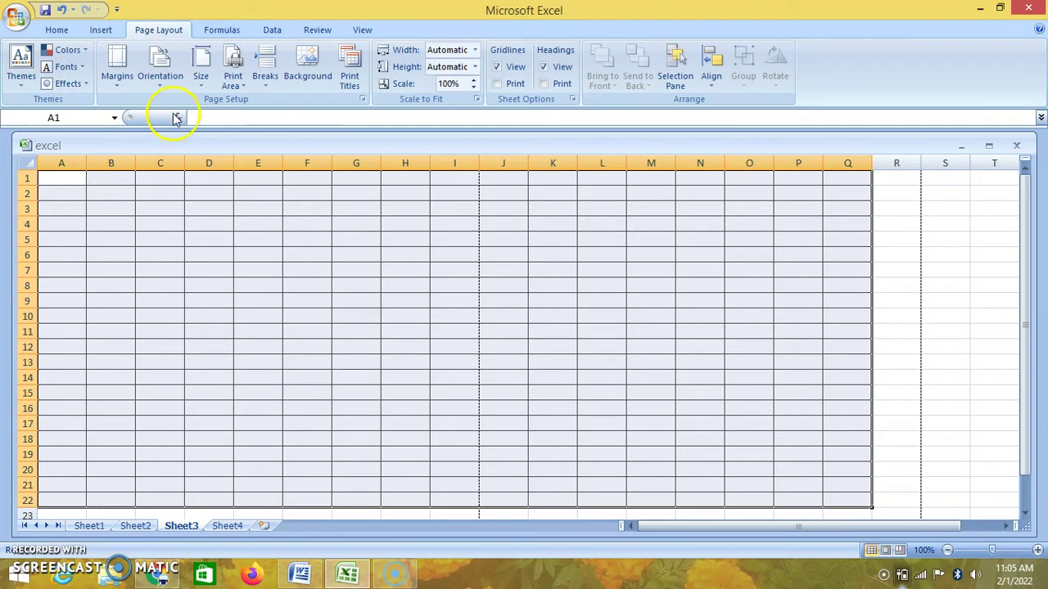
pyautogui.click(986, 550)
pyautogui.moveTo(986, 555); pyautogui.dragTo(995, 555)
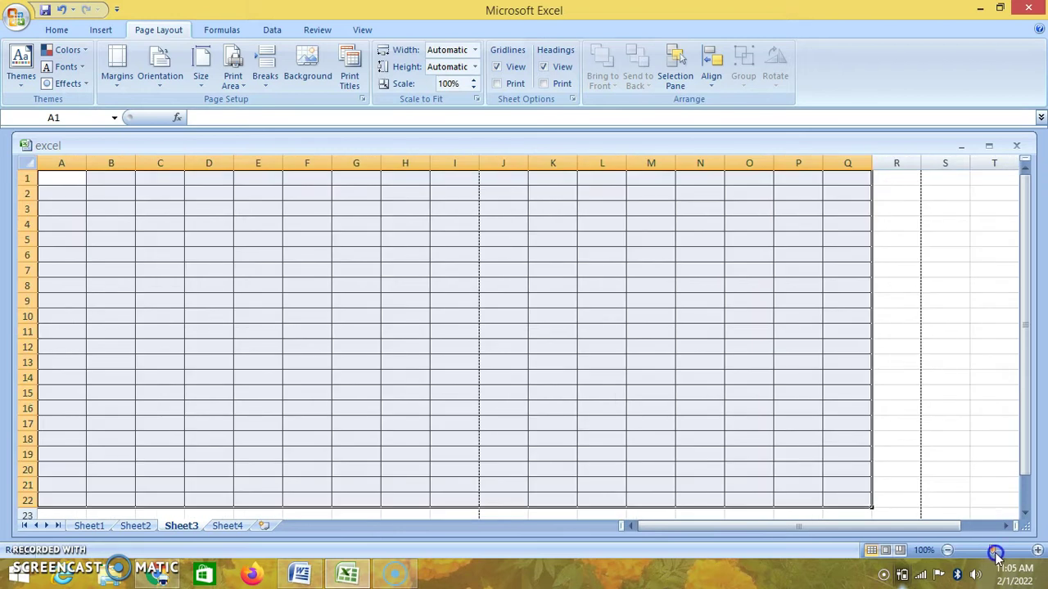
# Set Sheet3's paper size to Legal, then change it to Letter.
pyautogui.click(204, 87)
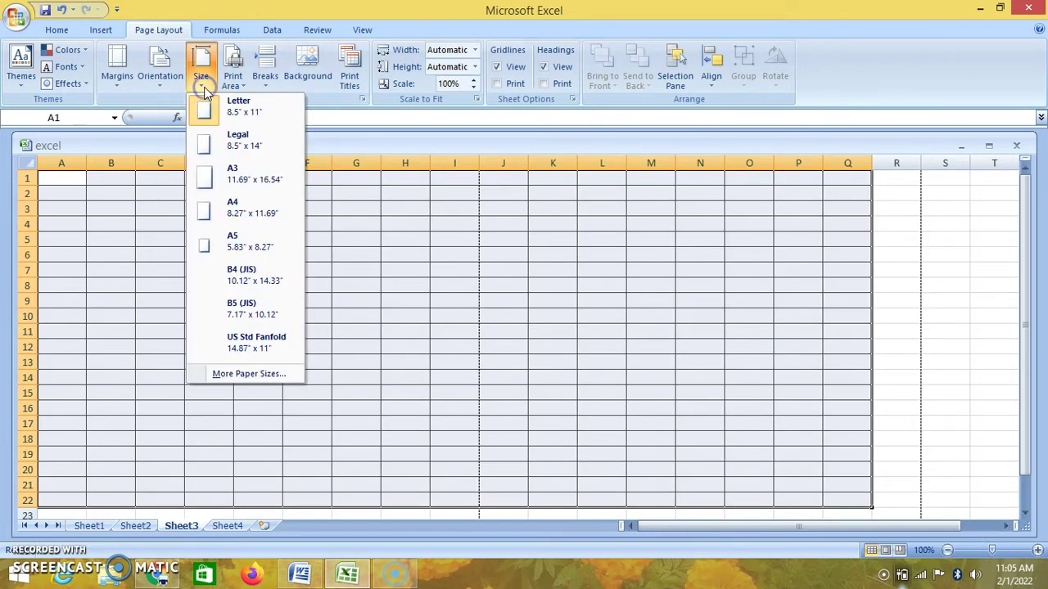
pyautogui.click(240, 147)
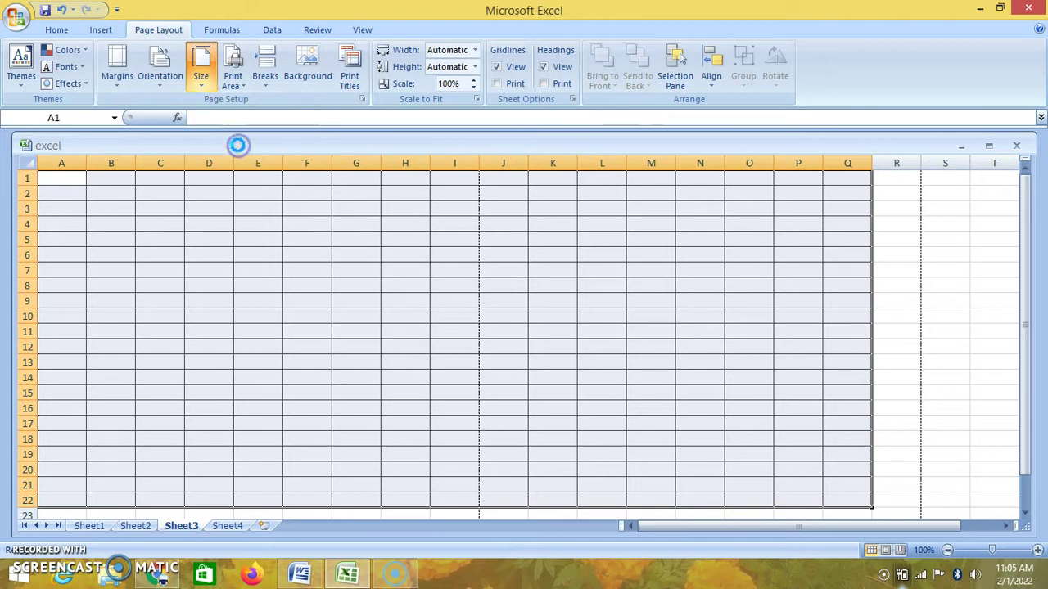
pyautogui.click(214, 84)
pyautogui.click(222, 107)
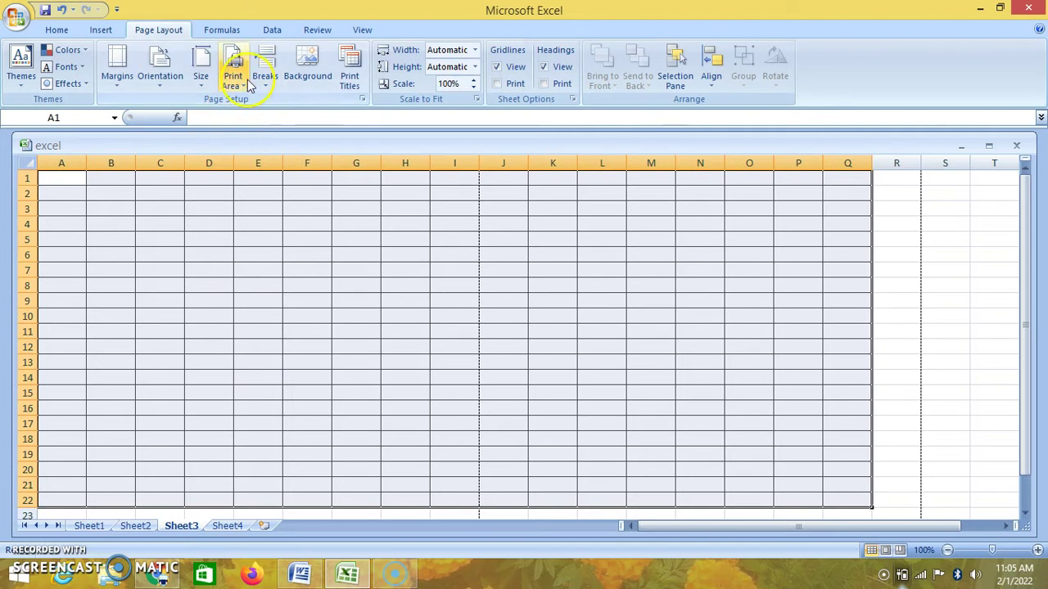
# Open and dismiss the Print Area options, then switch to Sheet1.
pyautogui.click(245, 85)
pyautogui.click(244, 200)
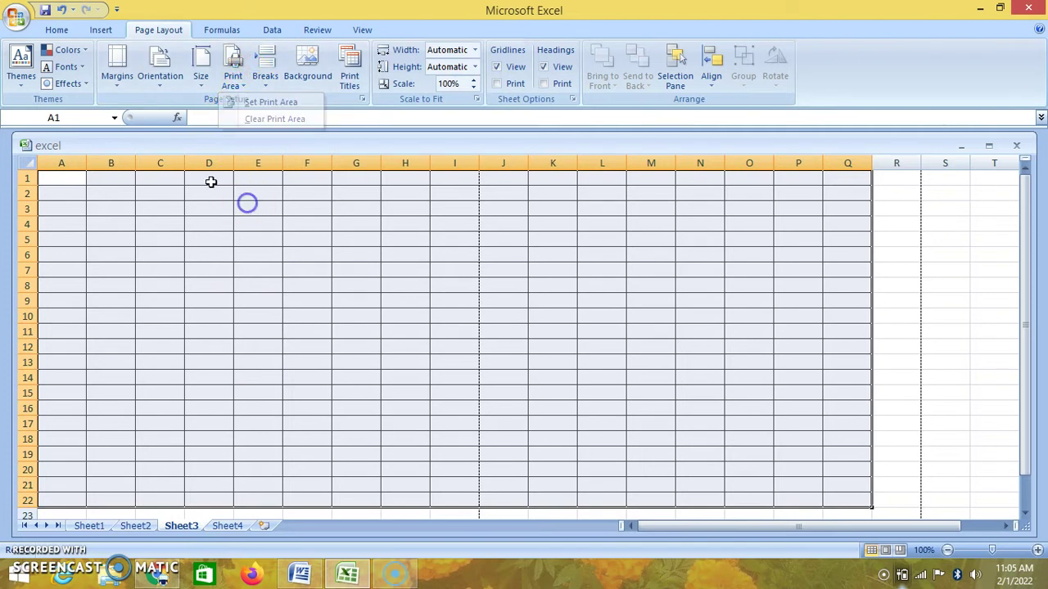
pyautogui.click(100, 30)
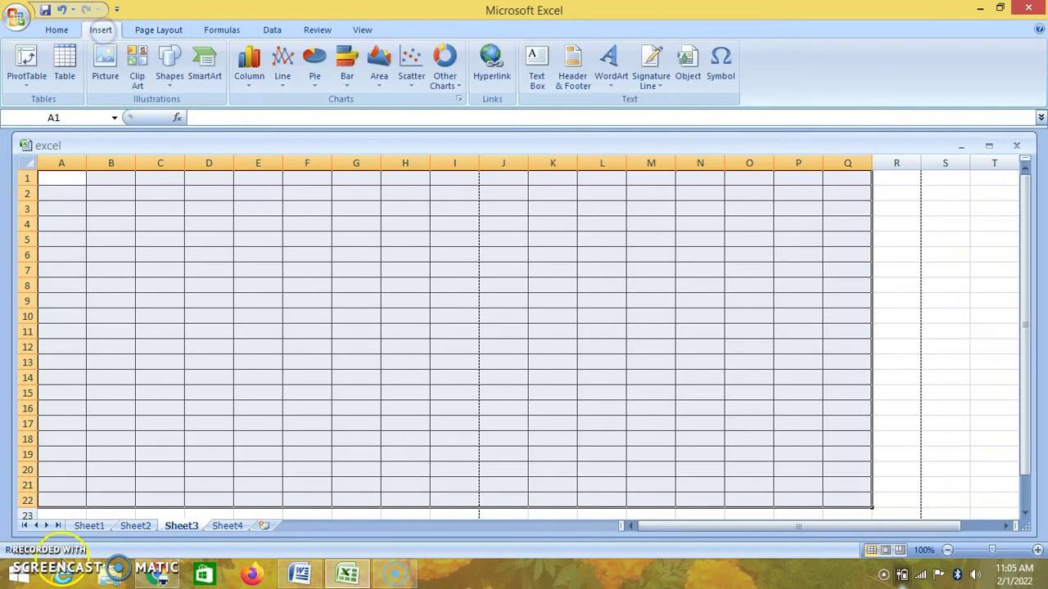
pyautogui.click(86, 526)
# Try Set Print Area, cancel the single-cell warning, and select data tables A1:F17.
pyautogui.click(156, 30)
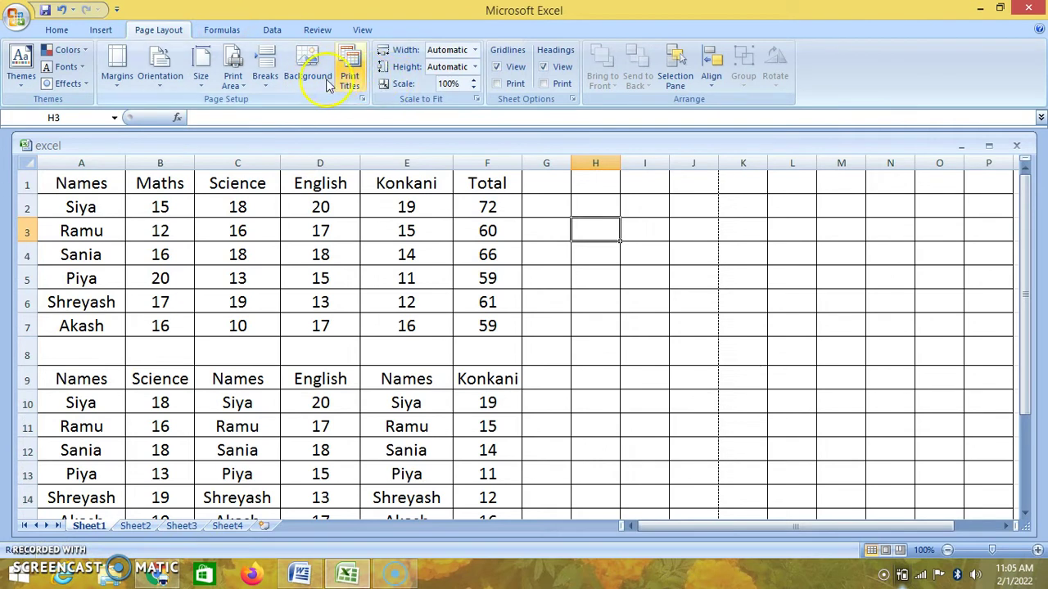
pyautogui.click(236, 90)
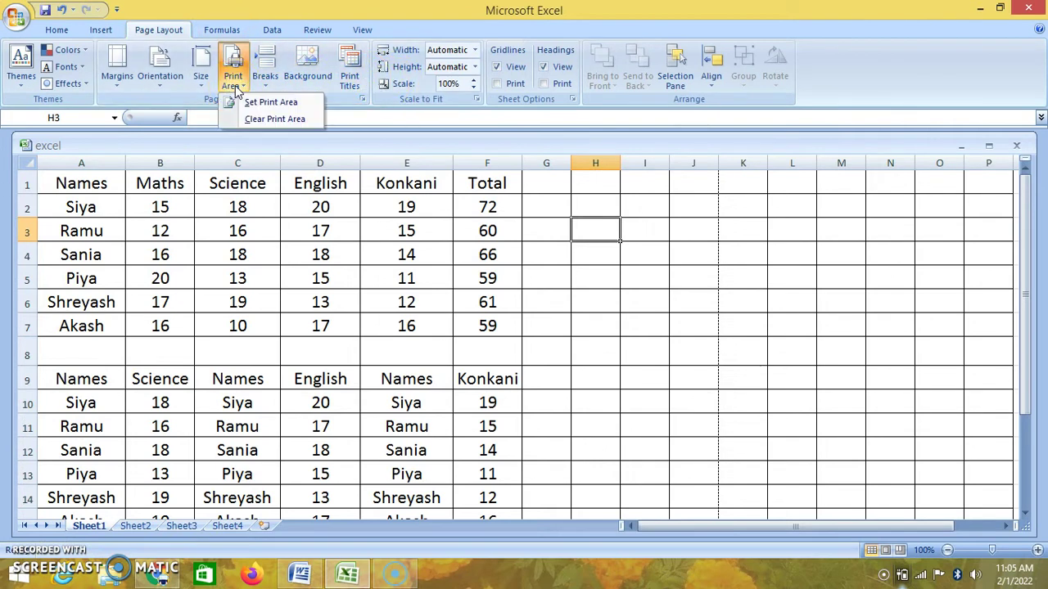
pyautogui.click(254, 104)
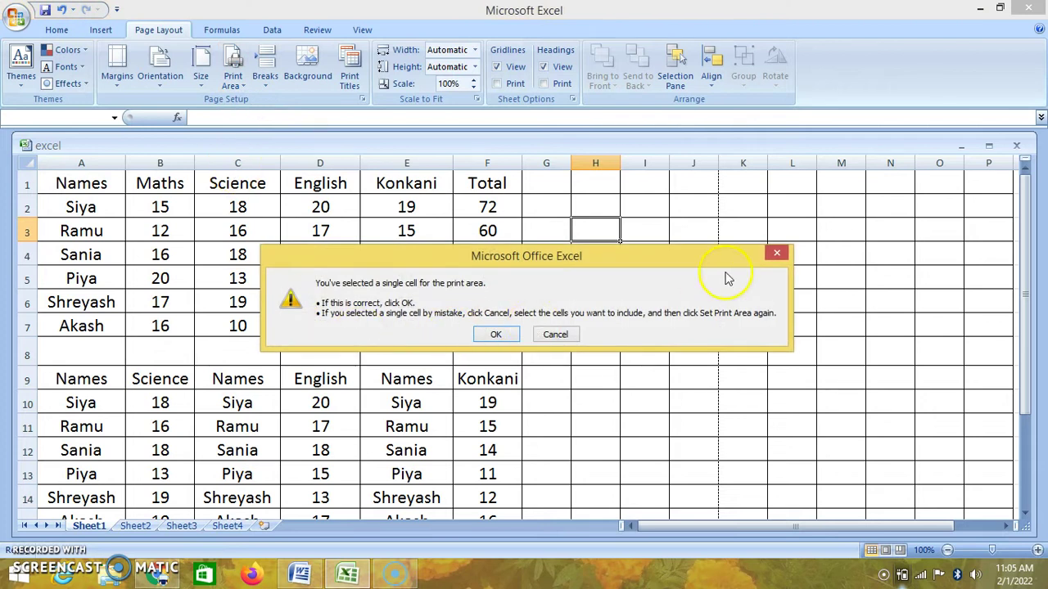
pyautogui.click(777, 253)
pyautogui.moveTo(52, 182); pyautogui.dragTo(514, 500)
pyautogui.scroll(2, 480, 398)
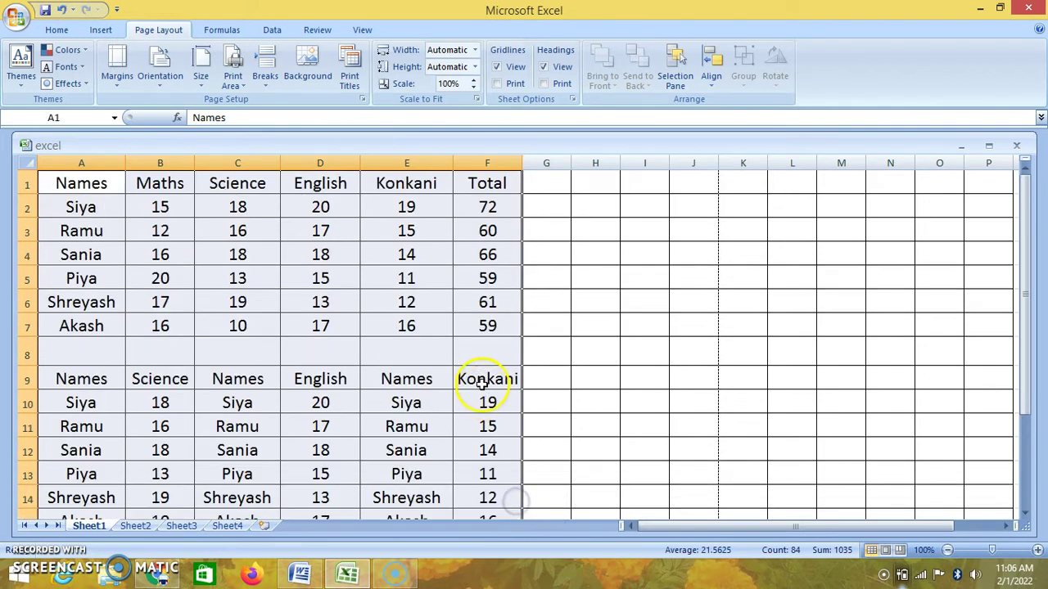
# Print Sheet1 to Webex Document Loader with print range All and 1 copy.
pyautogui.click(18, 20)
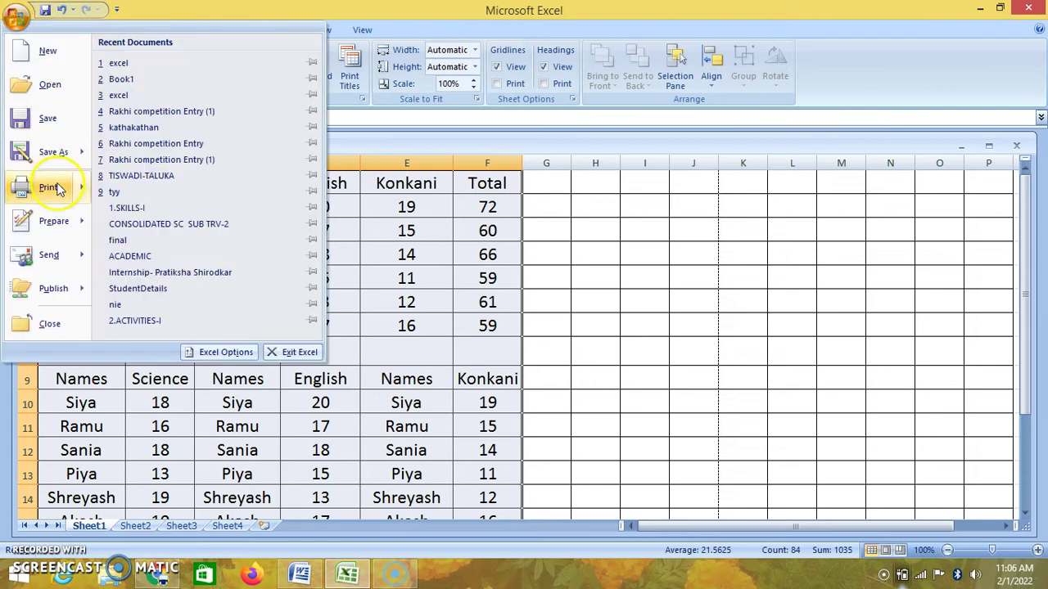
pyautogui.moveTo(59, 195)
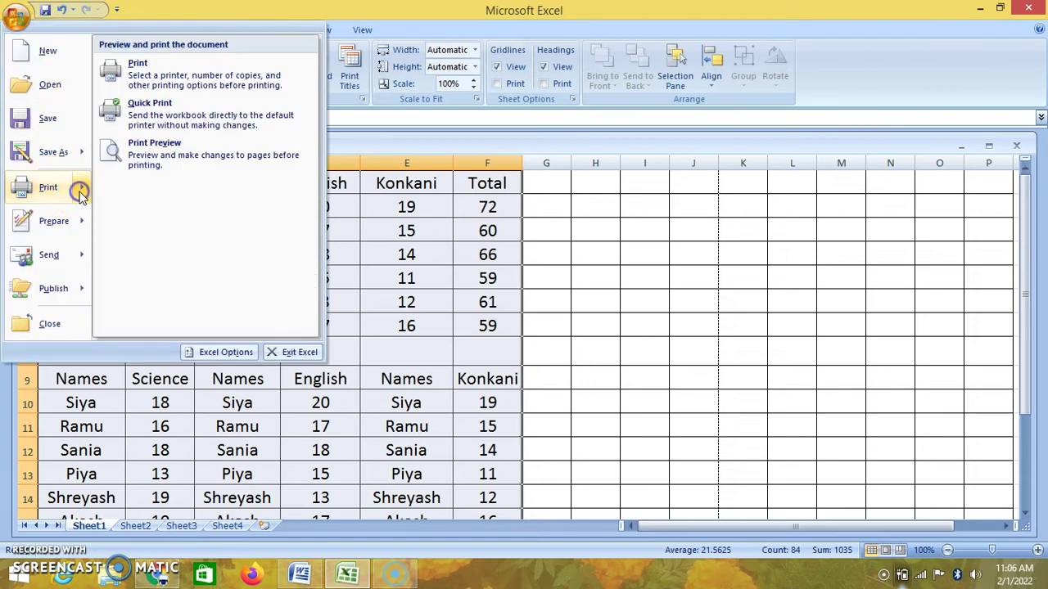
pyautogui.click(158, 76)
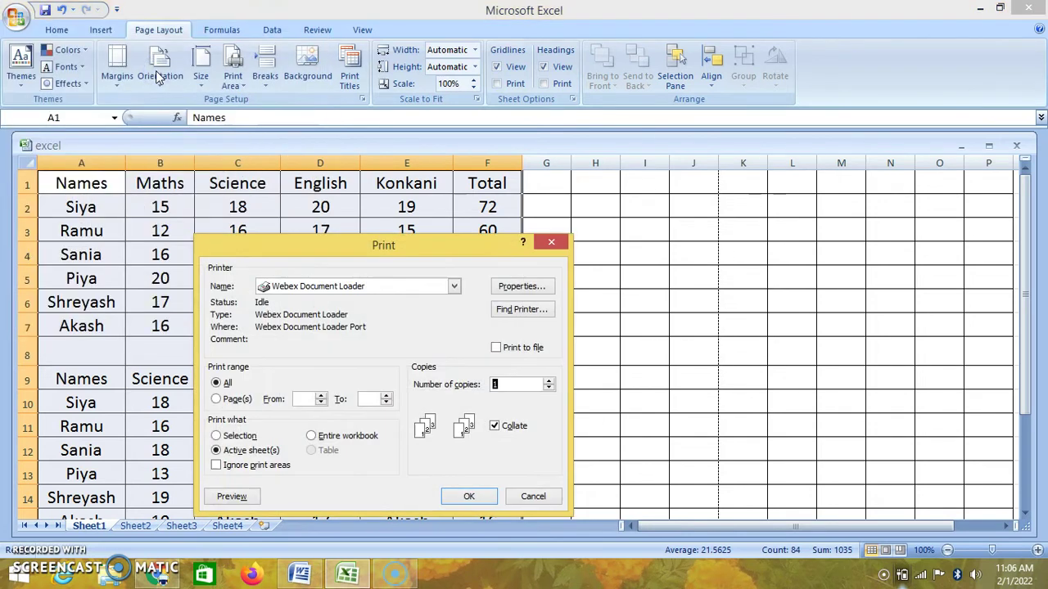
pyautogui.moveTo(356, 247); pyautogui.dragTo(356, 104)
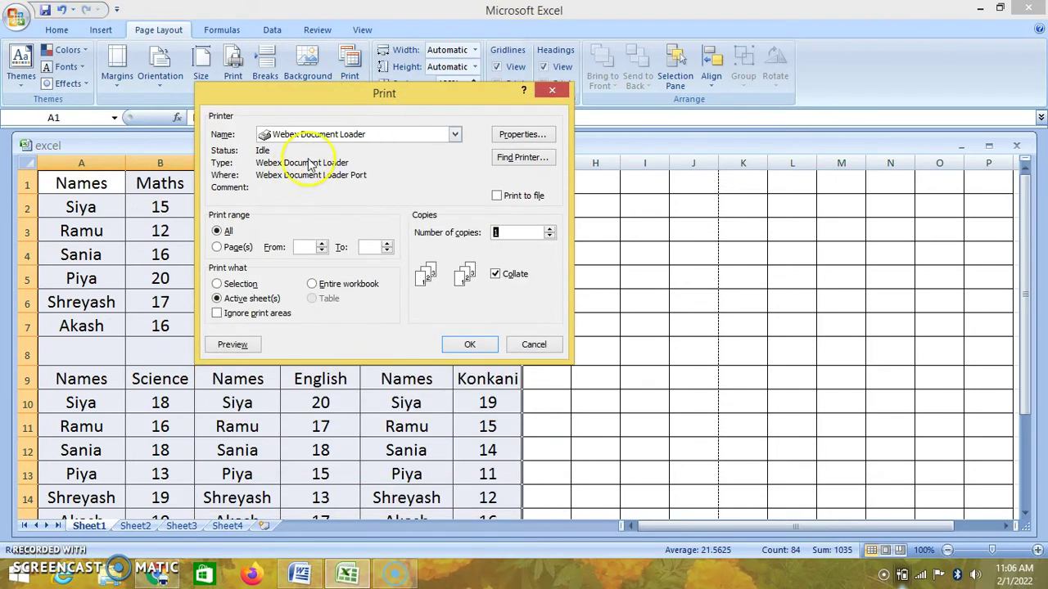
pyautogui.click(455, 136)
pyautogui.click(481, 120)
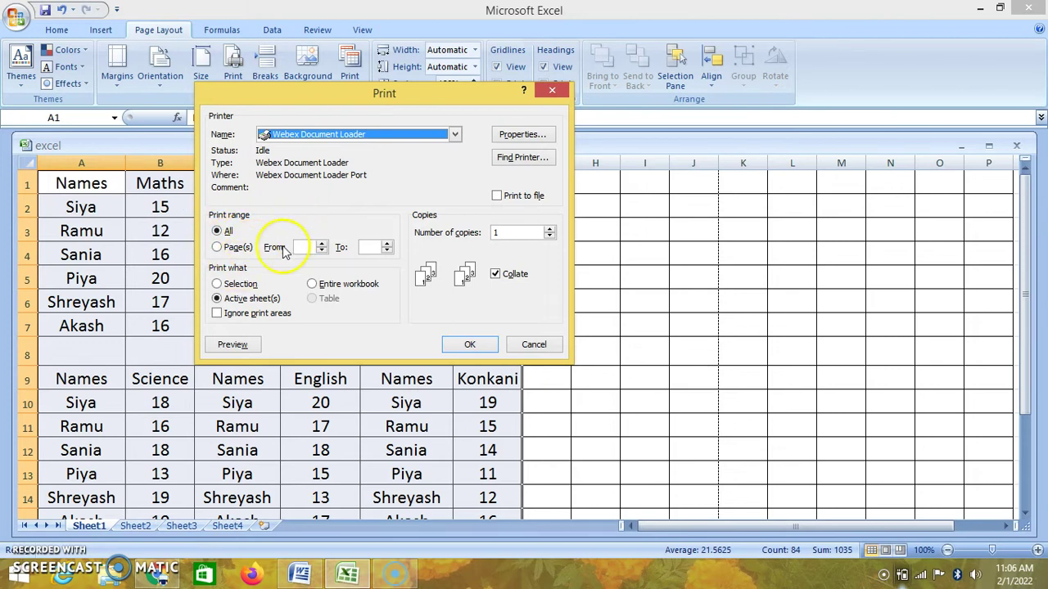
pyautogui.click(218, 248)
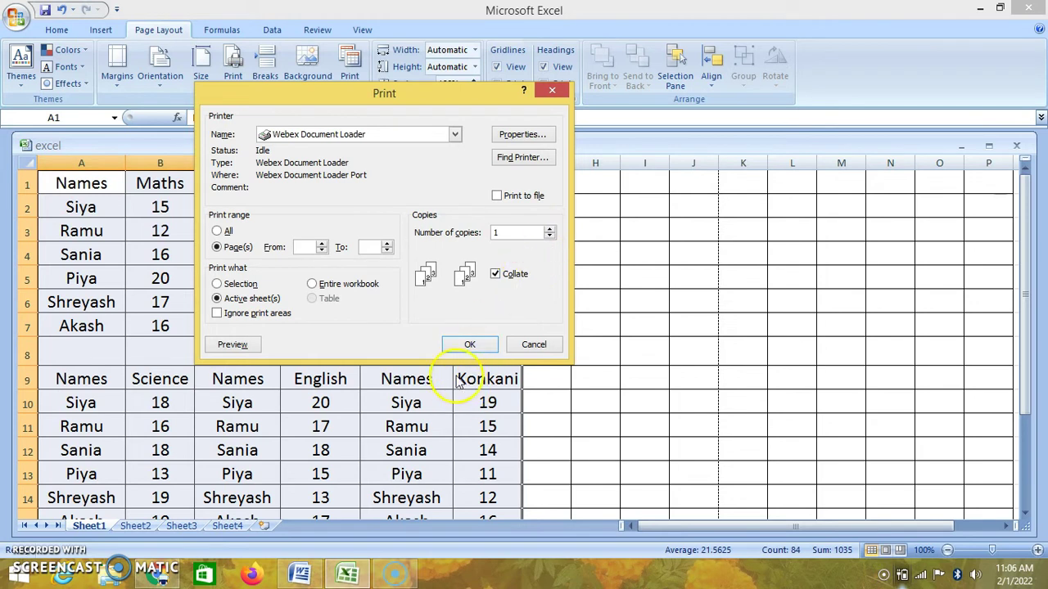
pyautogui.click(219, 231)
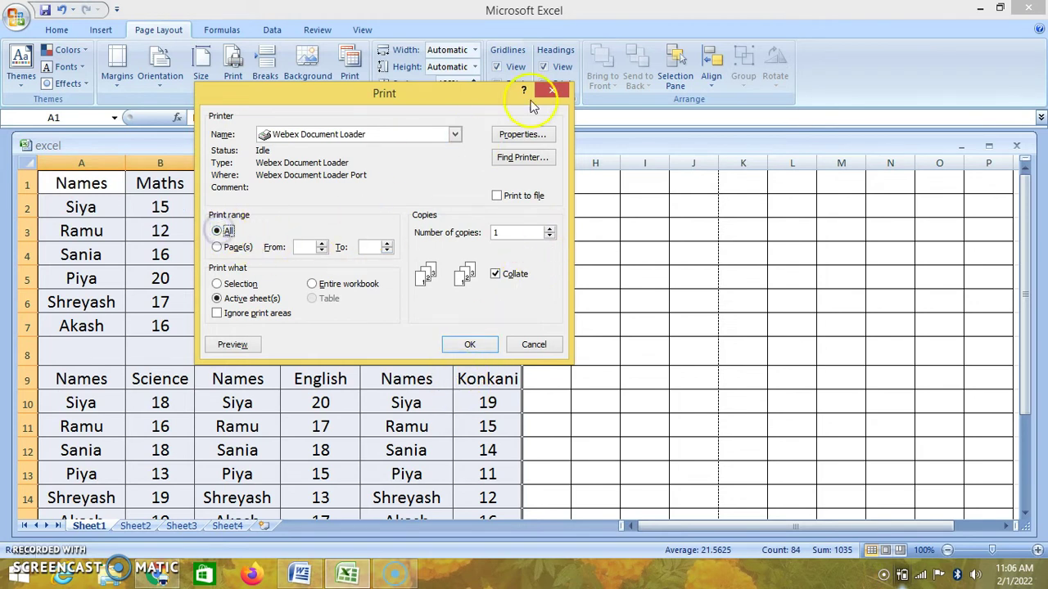
pyautogui.click(482, 347)
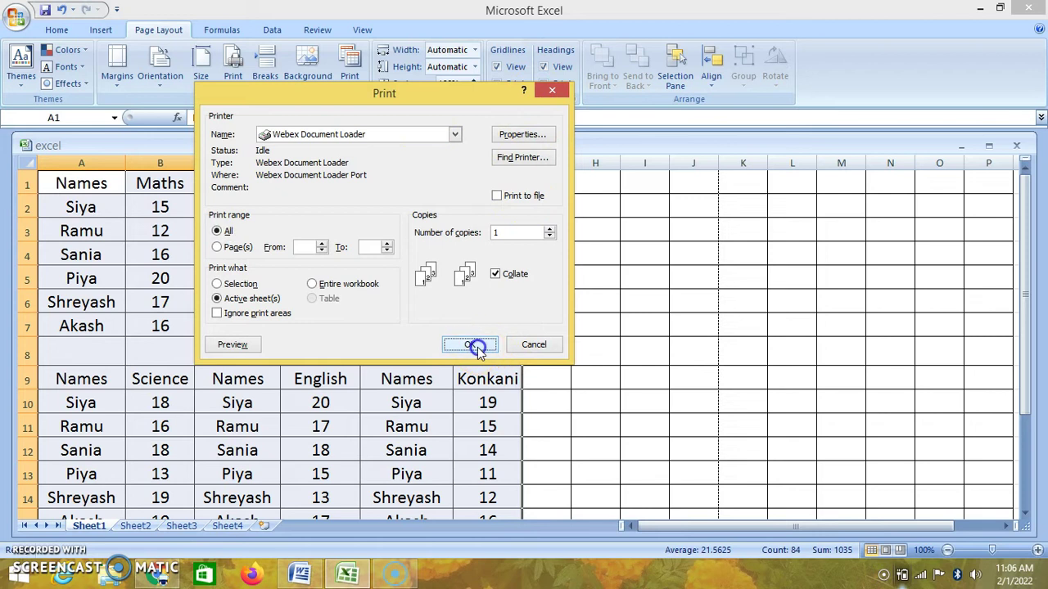
pyautogui.click(575, 228)
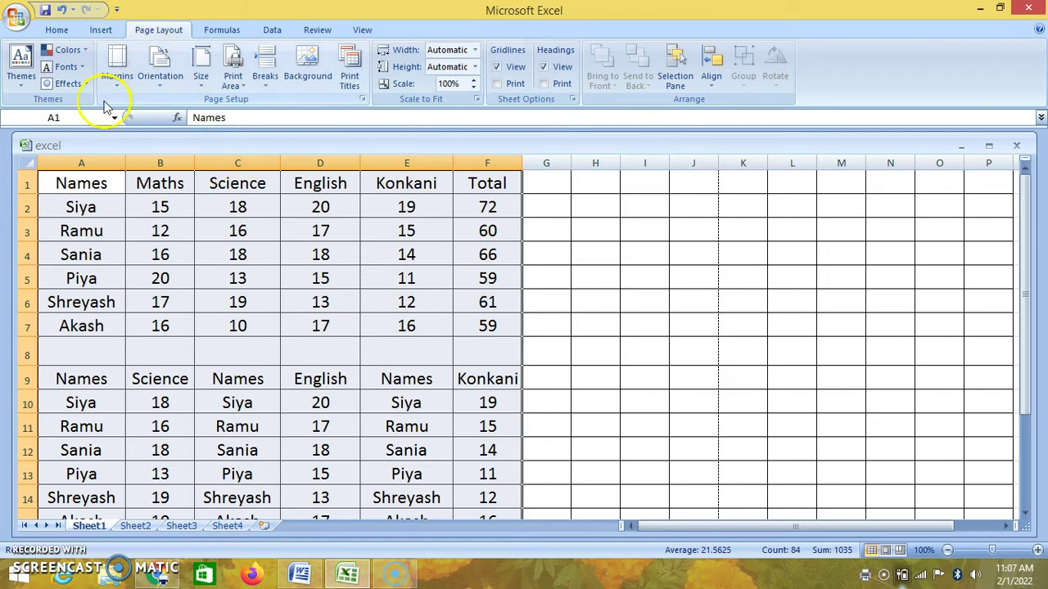
# Leave orientation unchanged and choose Letter (8.5 x 11 in) as Sheet1's paper size.
pyautogui.click(166, 86)
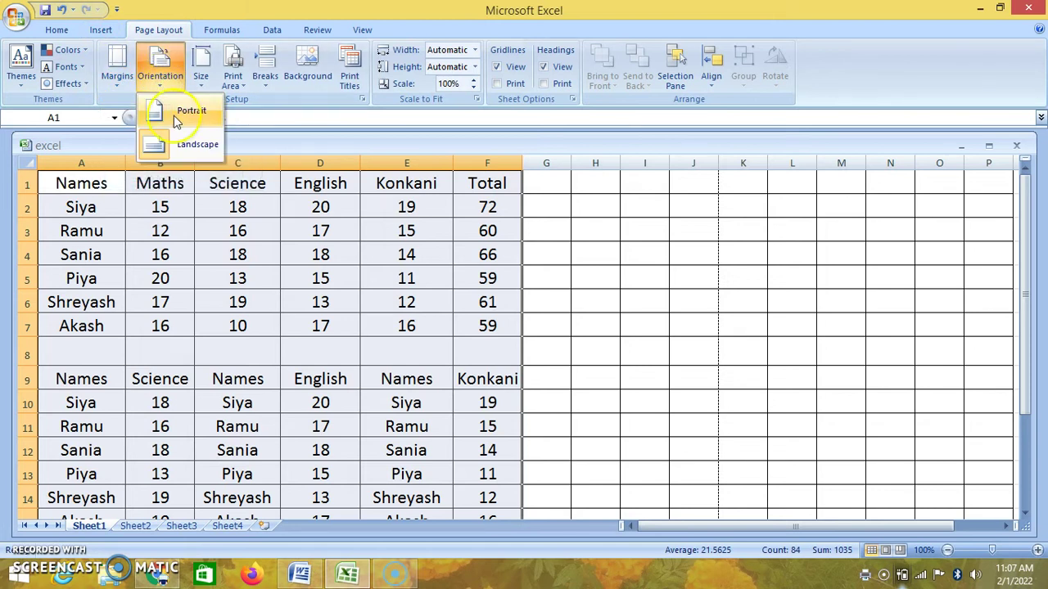
pyautogui.click(271, 123)
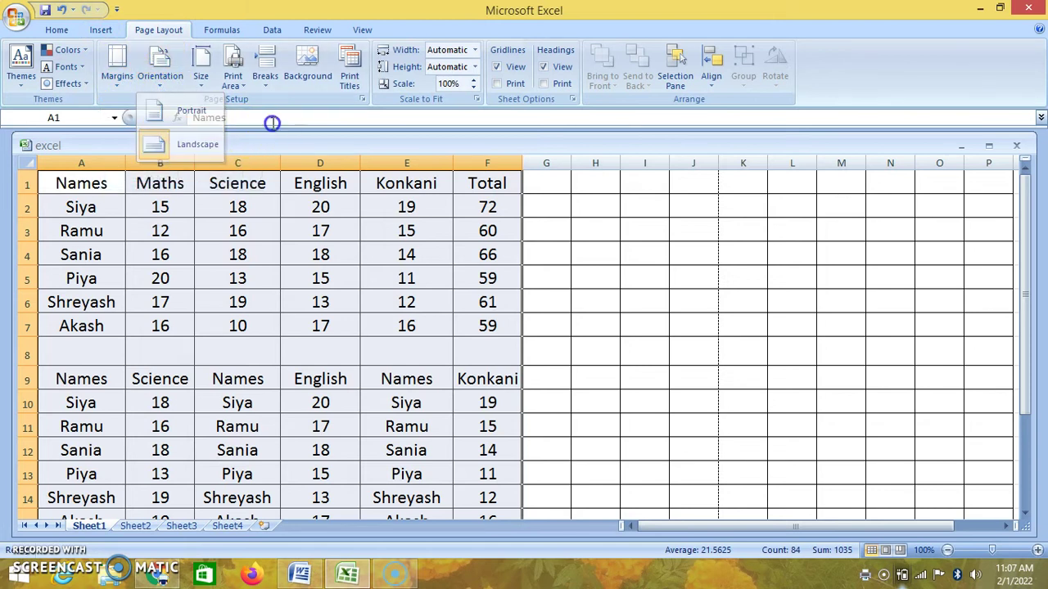
pyautogui.click(201, 82)
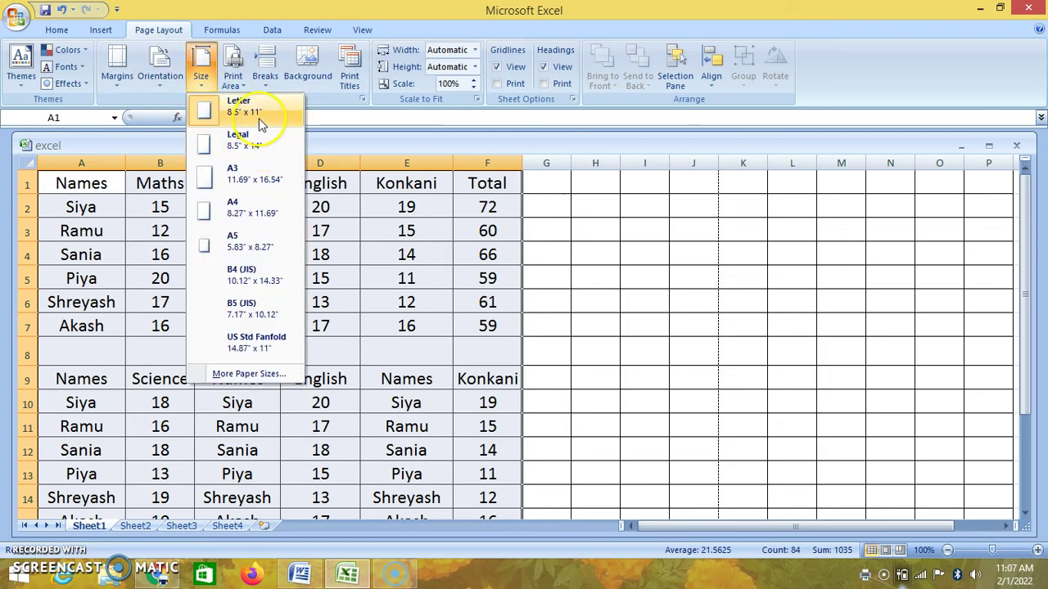
pyautogui.click(331, 135)
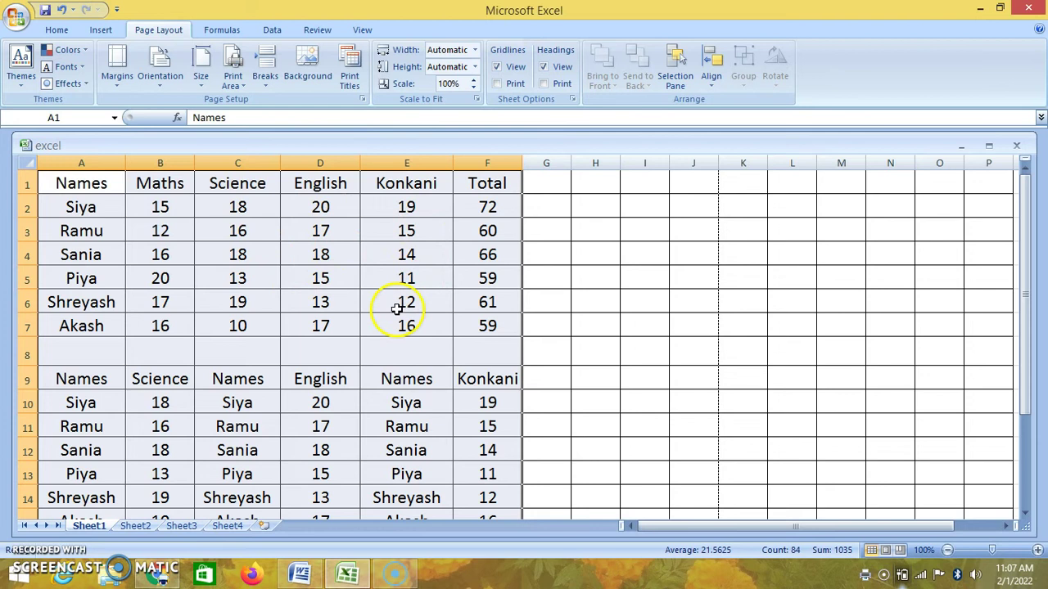
# Clear the data-table selection and move to the empty Sheet4.
pyautogui.click(636, 227)
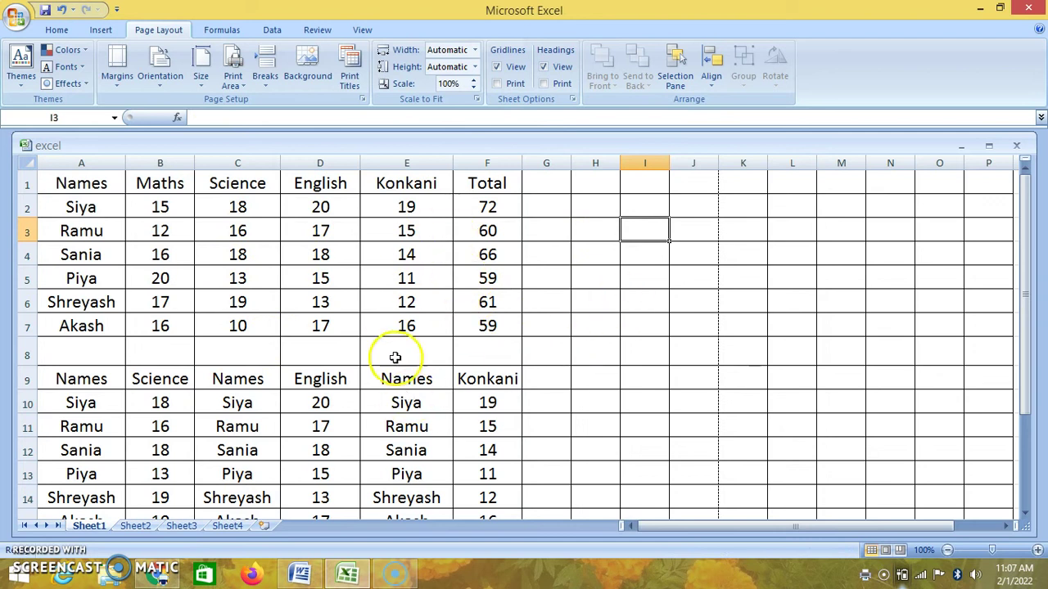
pyautogui.click(221, 525)
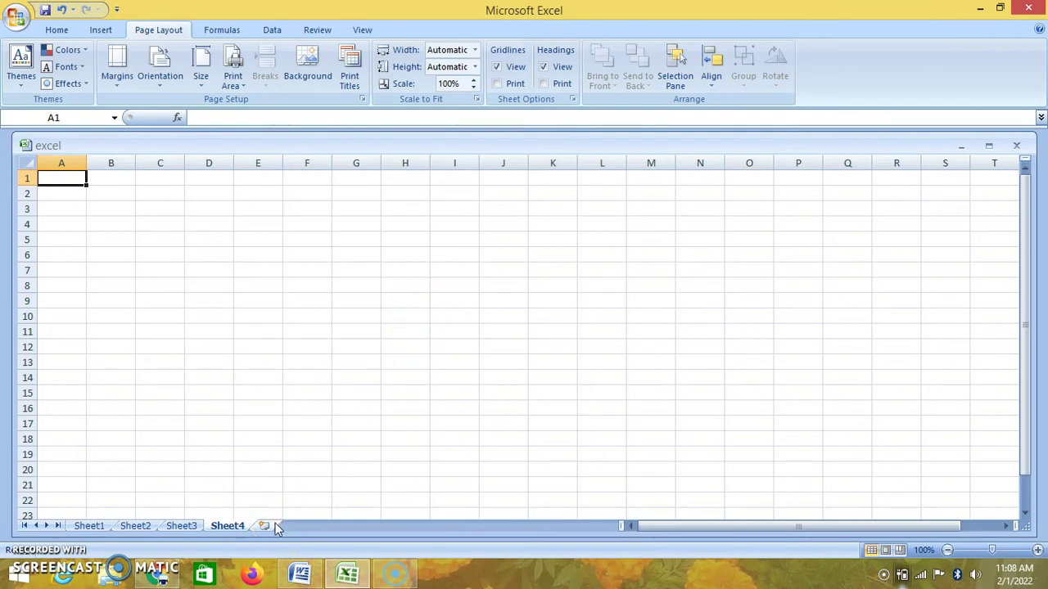
# Apply All Borders to Sheet4's block from A1 through column S, past row 22.
pyautogui.click(227, 498)
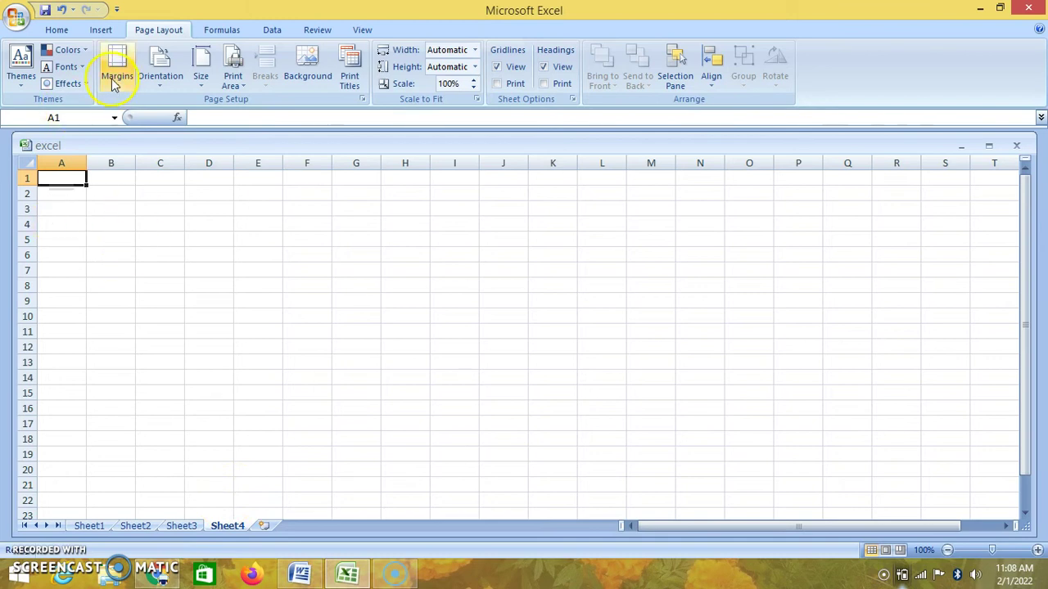
pyautogui.click(57, 31)
pyautogui.moveTo(65, 177); pyautogui.dragTo(796, 459)
pyautogui.moveTo(922, 516)
pyautogui.mouseDown()
pyautogui.moveTo(974, 504)
pyautogui.moveTo(919, 521)
pyautogui.mouseUp()
pyautogui.scroll(4, 816, 398)
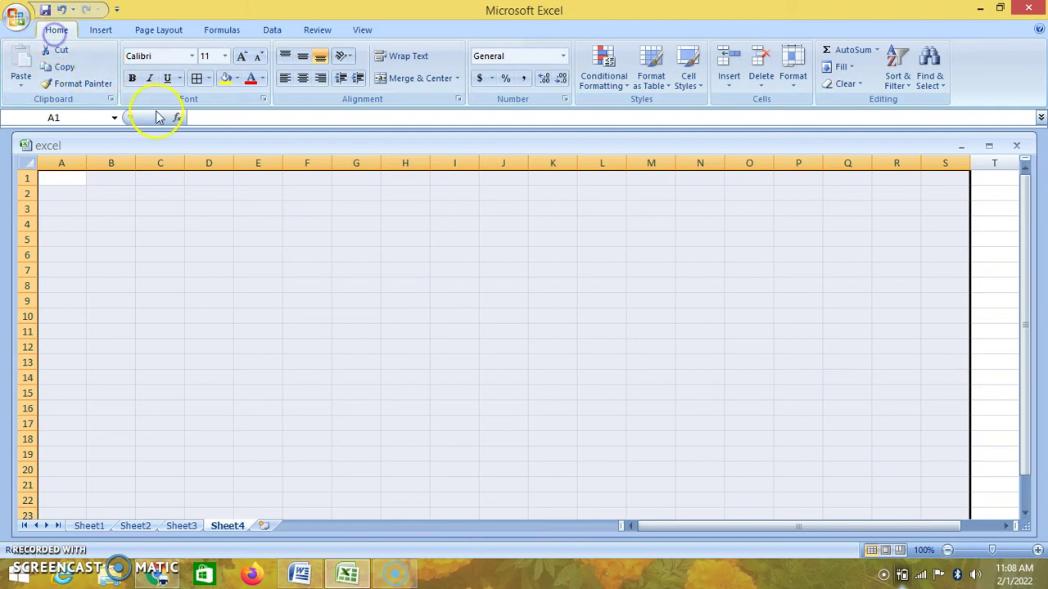
pyautogui.click(209, 79)
pyautogui.click(228, 203)
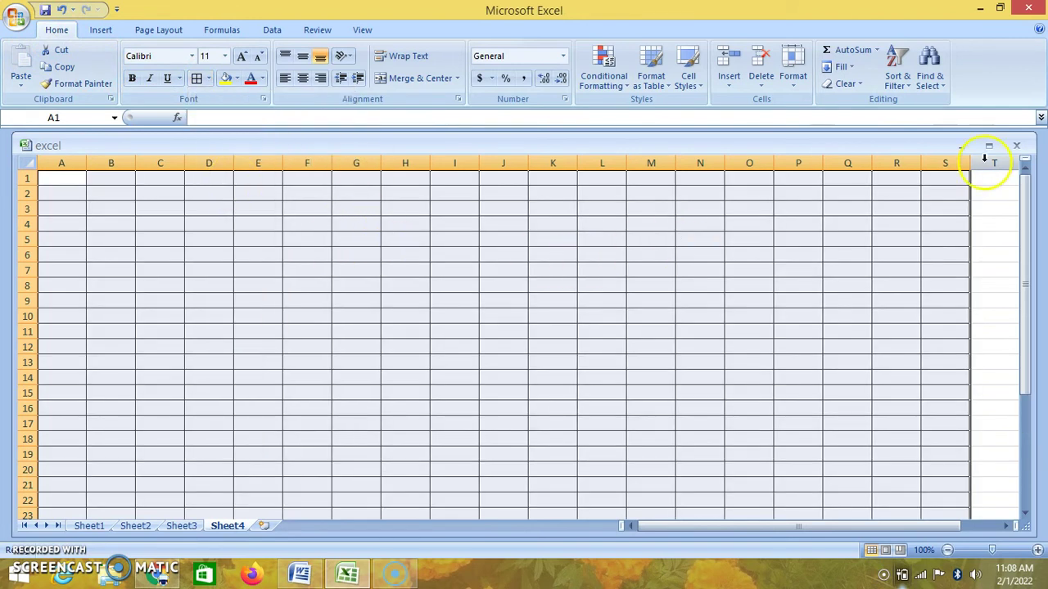
pyautogui.click(992, 209)
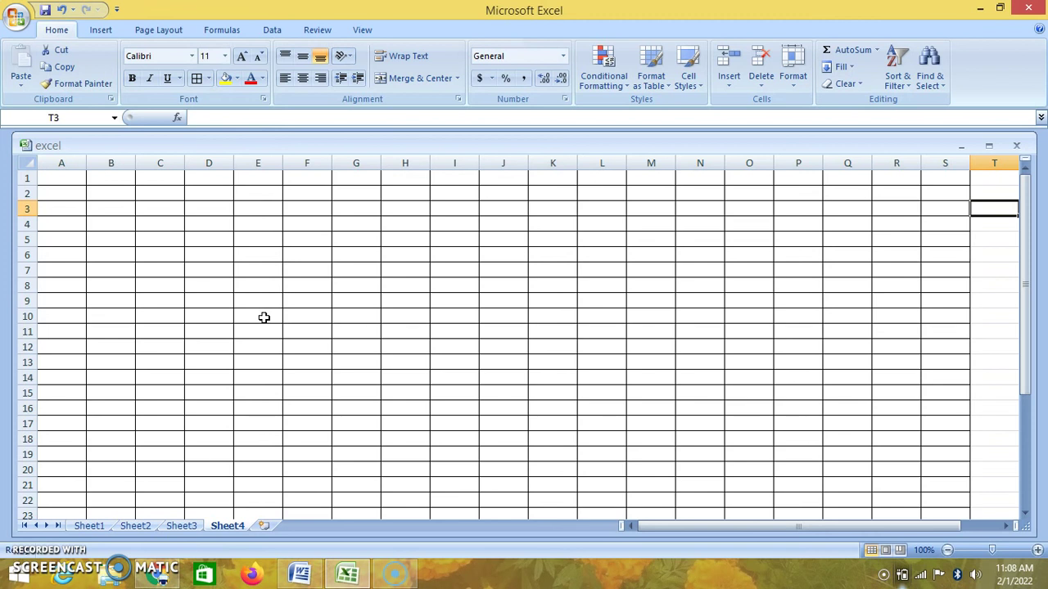
# Go through Sheet1 back to Sheet2 with its grass-and-marigold background.
pyautogui.click(251, 280)
pyautogui.click(170, 351)
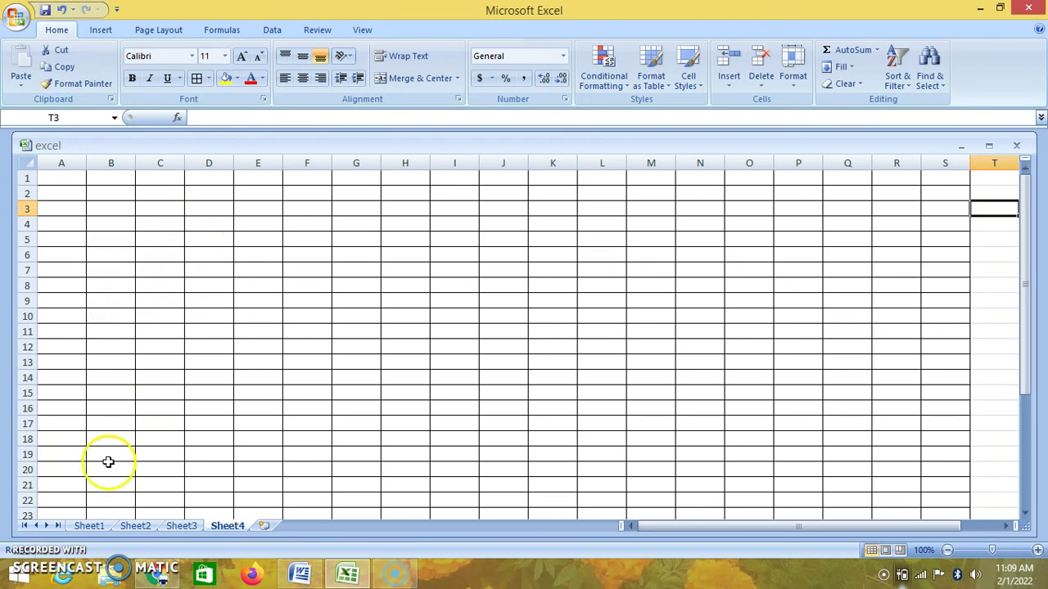
pyautogui.click(97, 526)
pyautogui.click(139, 527)
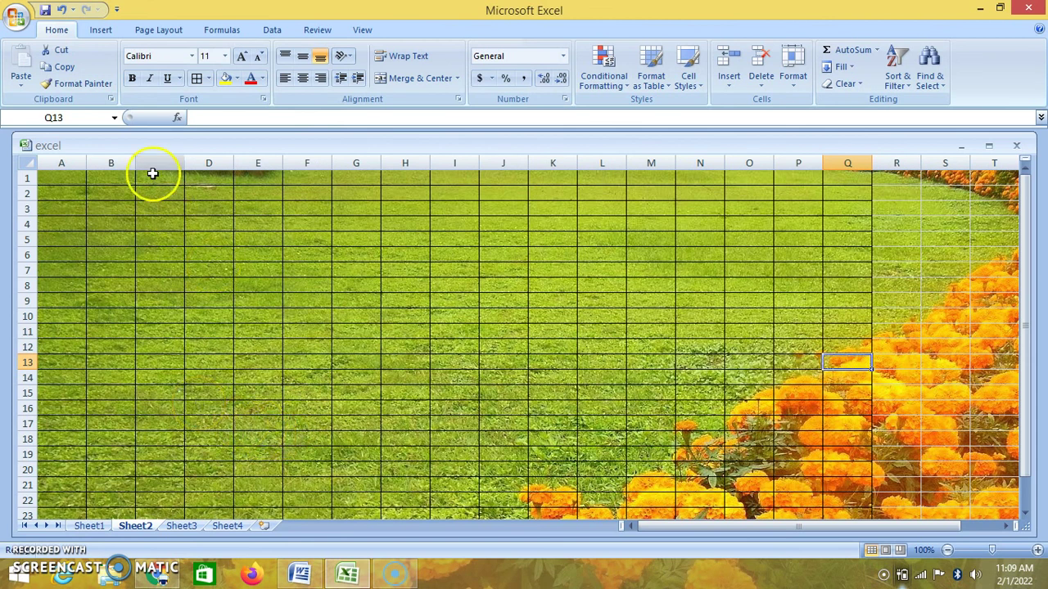
# Show the Page Layout commands and look over the Margins presets without choosing one.
pyautogui.click(101, 30)
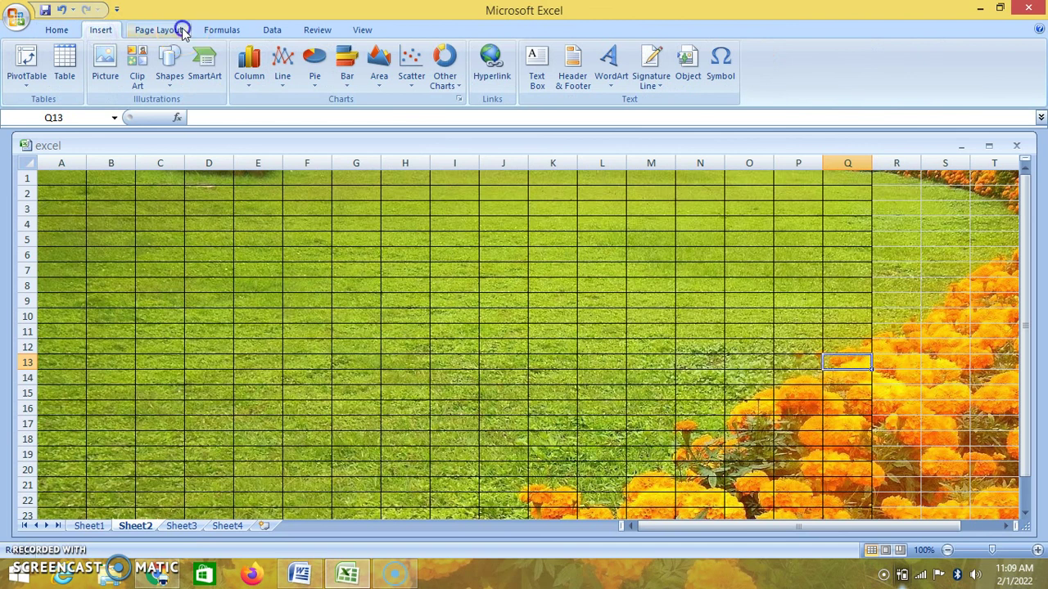
pyautogui.click(163, 30)
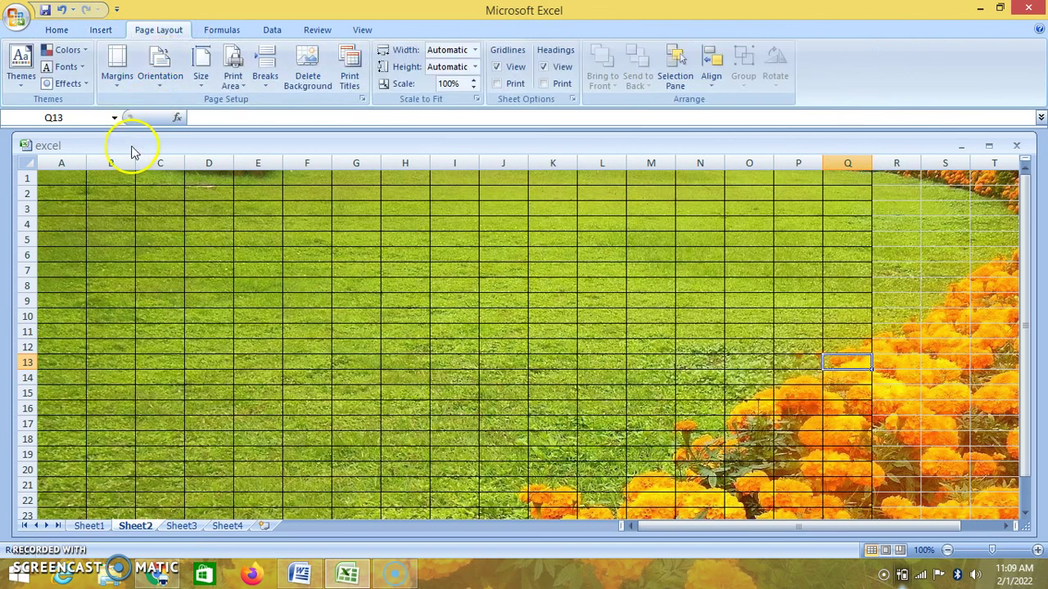
pyautogui.click(117, 74)
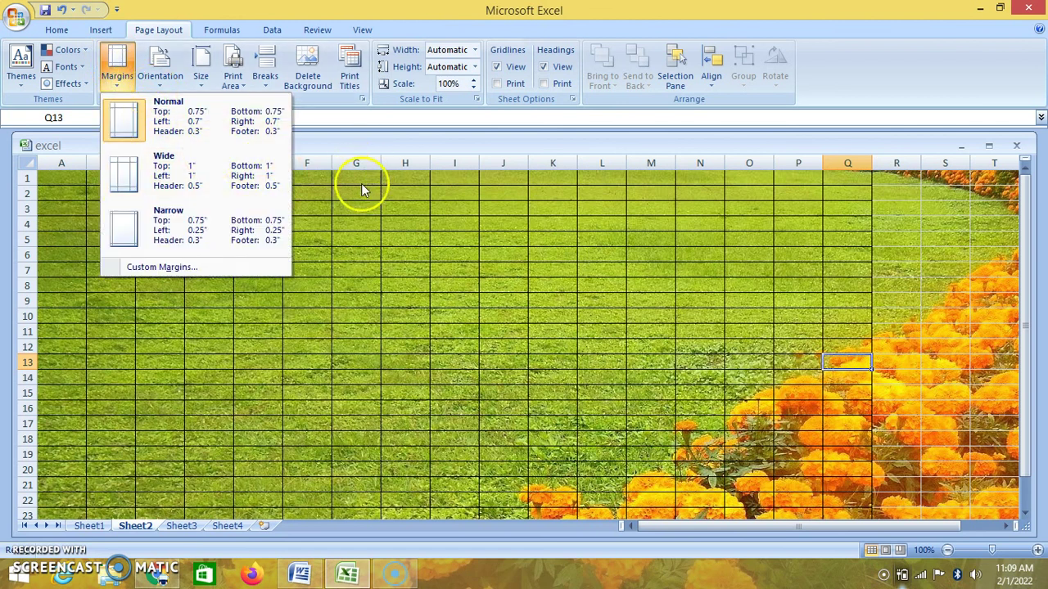
pyautogui.click(347, 202)
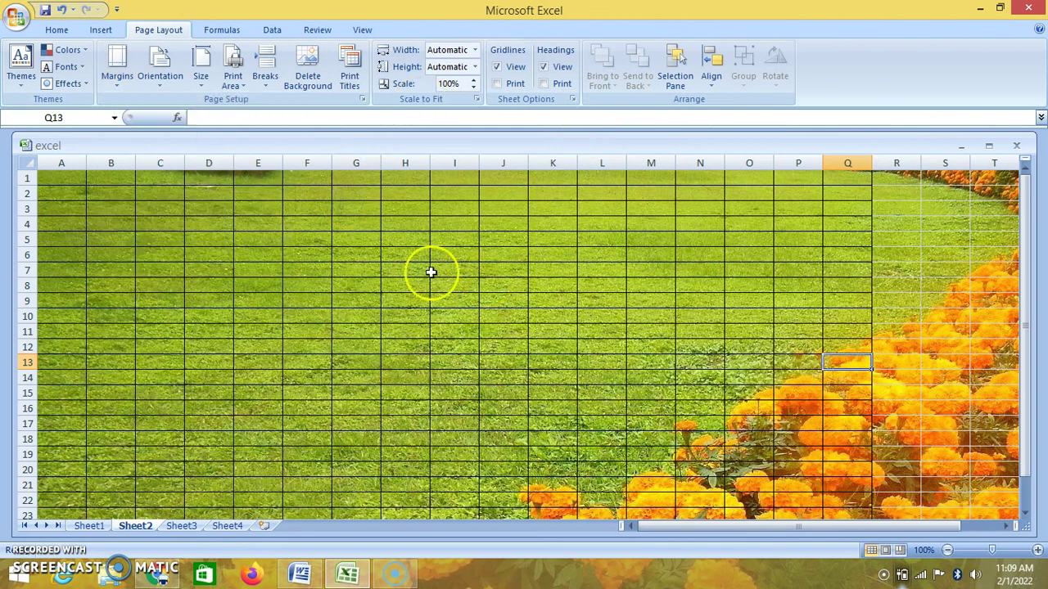